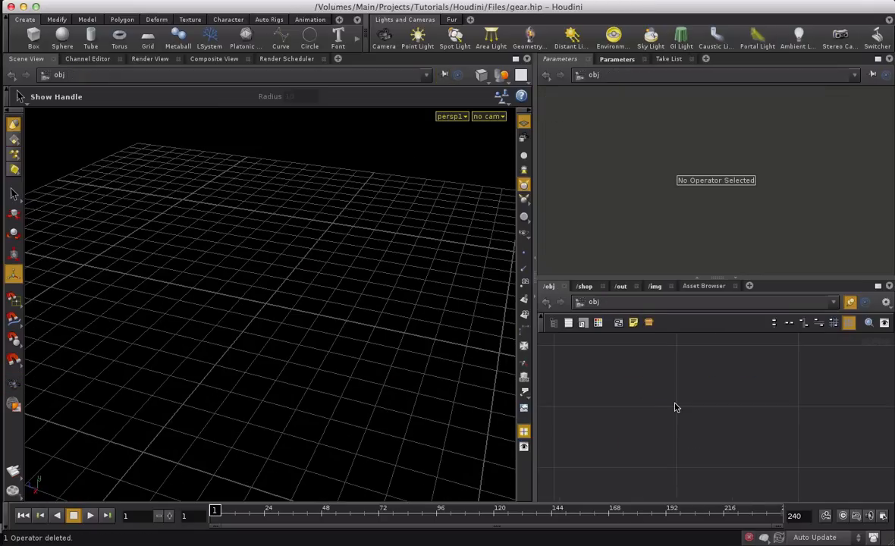
- Add a Geometry object to the scene network and name it Gear
key("Tab")
type("geo")
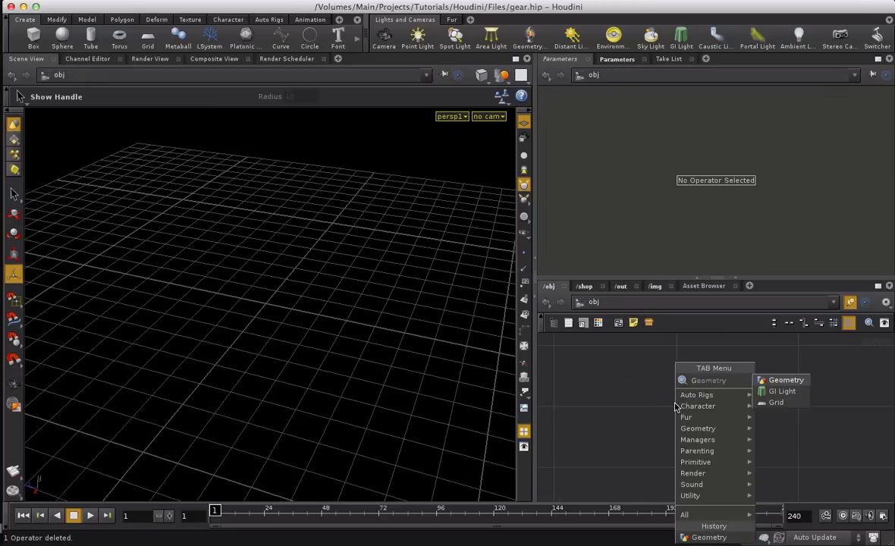
left_click(713, 352)
left_click(705, 406)
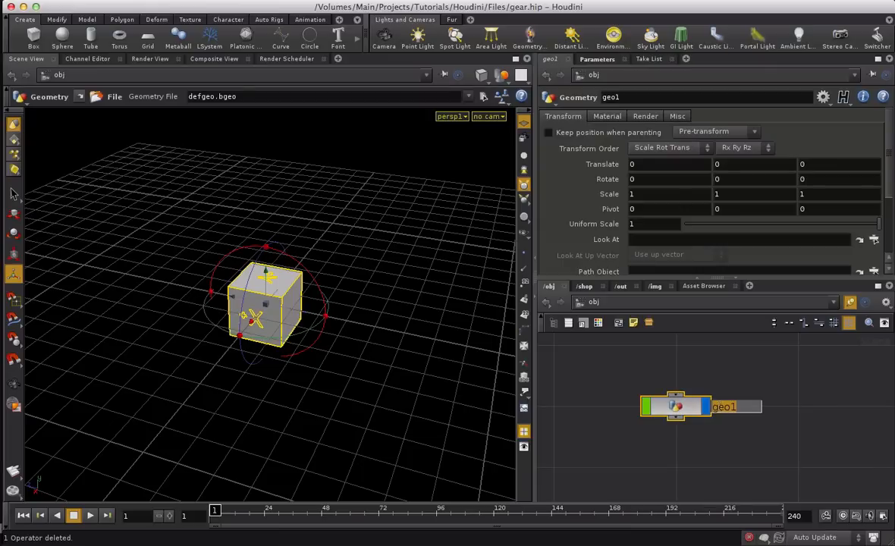
type("Gear")
key("Return")
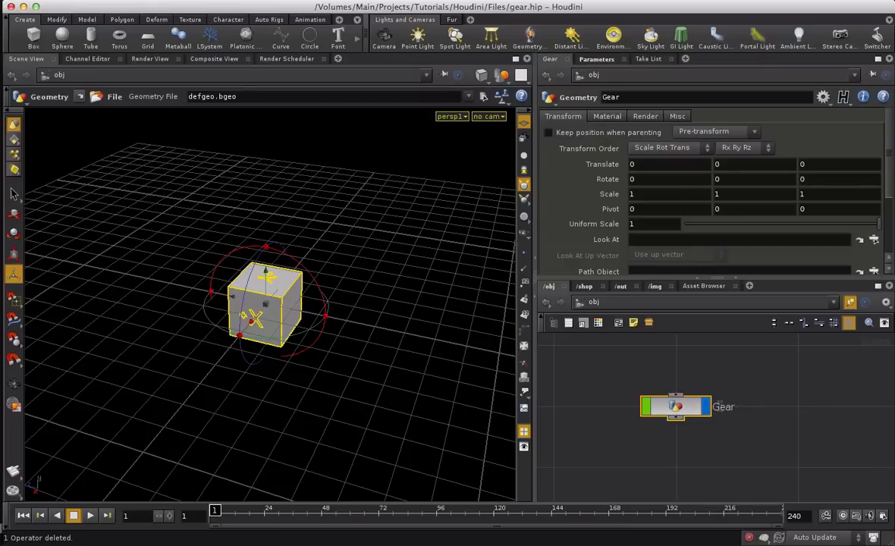
- Go inside the Gear object, delete its default file node, and save the scene
double_click(675, 406)
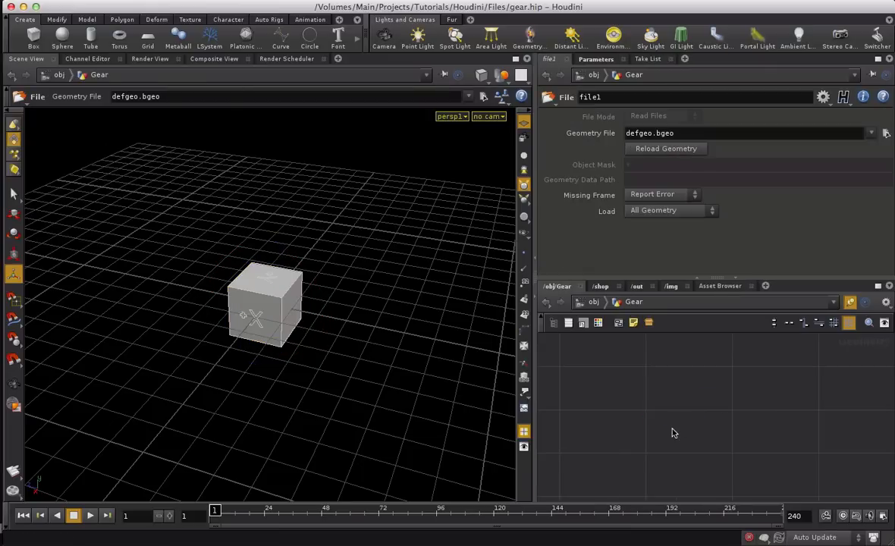
key("h")
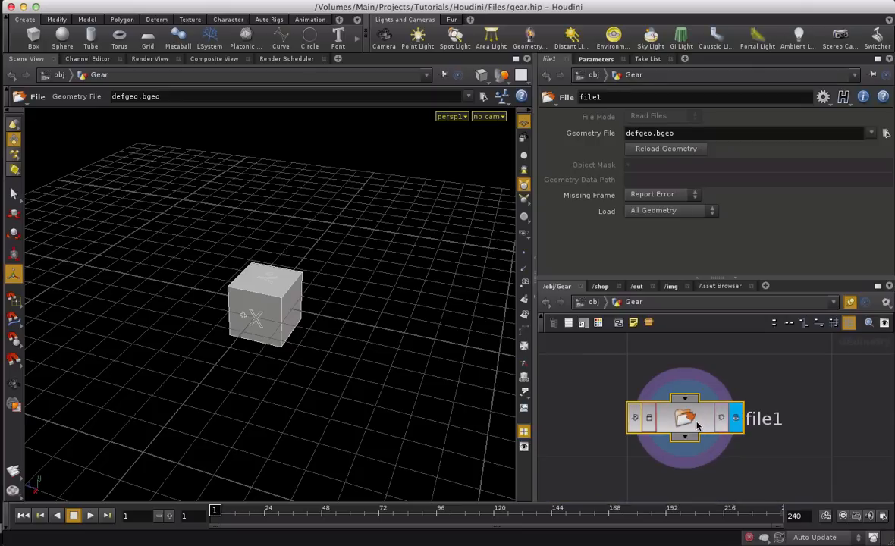
mouse_move(696, 422)
left_mouse_down()
mouse_move(633, 356)
mouse_move(687, 407)
left_mouse_up()
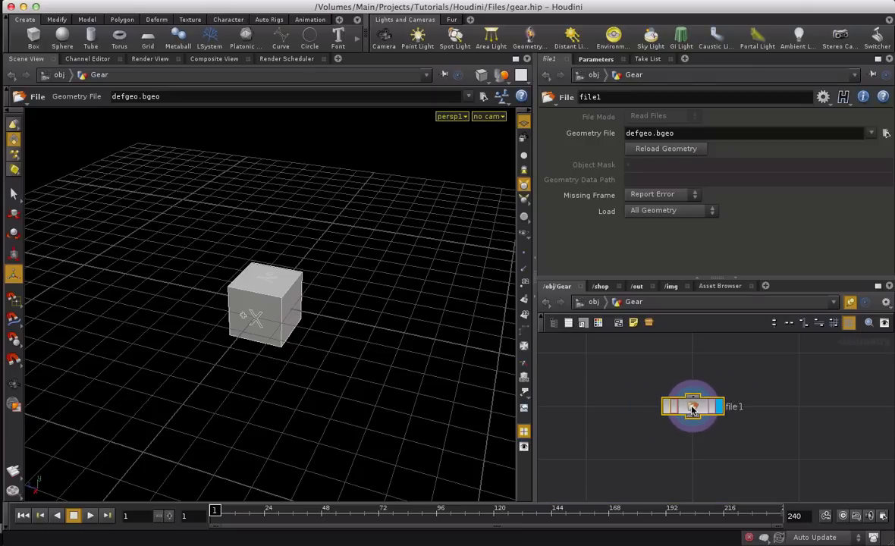
key("Delete")
key("ctrl+s")
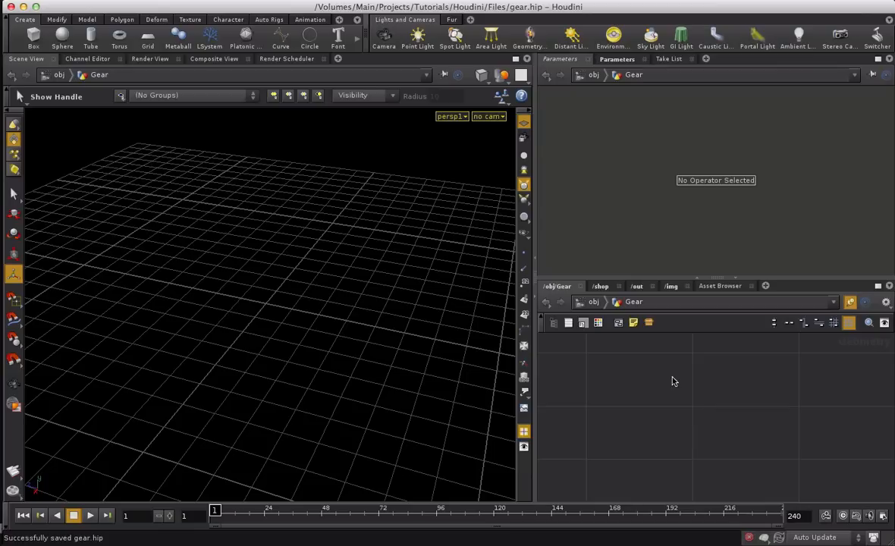
- Add a Tube node to the Gear network and set its primitive type to Polygon
key("Tab")
type("Tube")
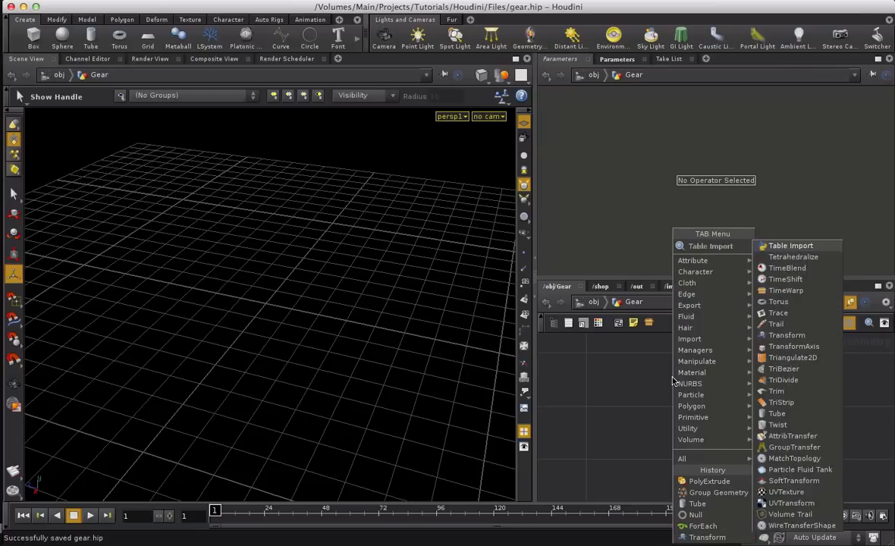
left_click(778, 247)
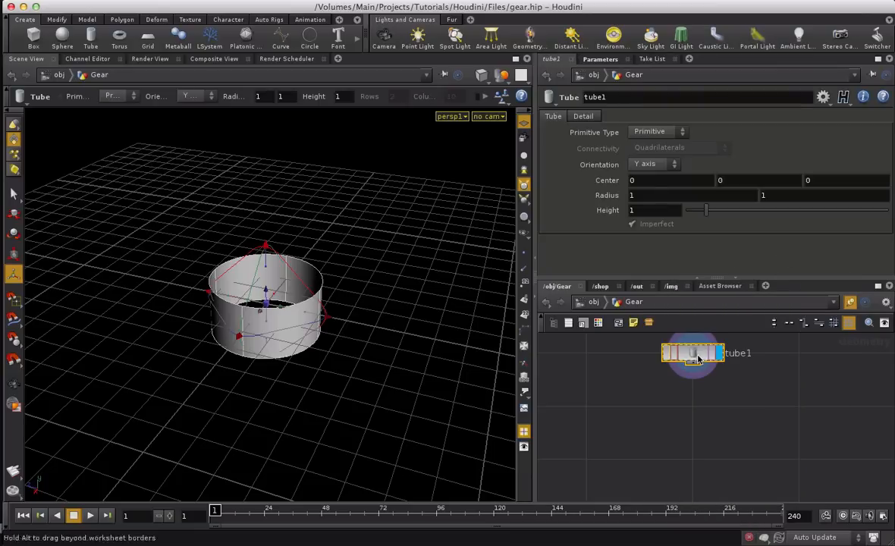
left_click(661, 133)
left_click(646, 156)
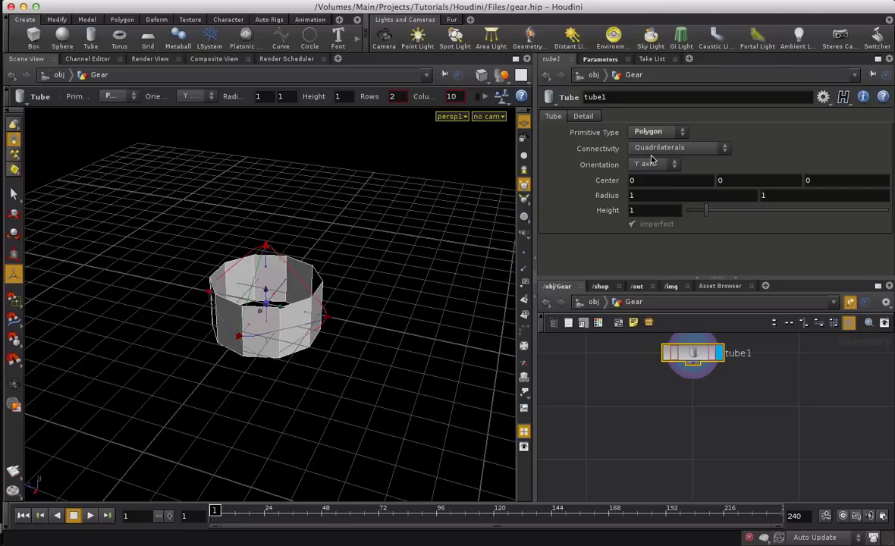
- Append a PolyExtrude node below the tube and set its local Z translation to 1.2
middle_click_drag(697, 403, 694, 415)
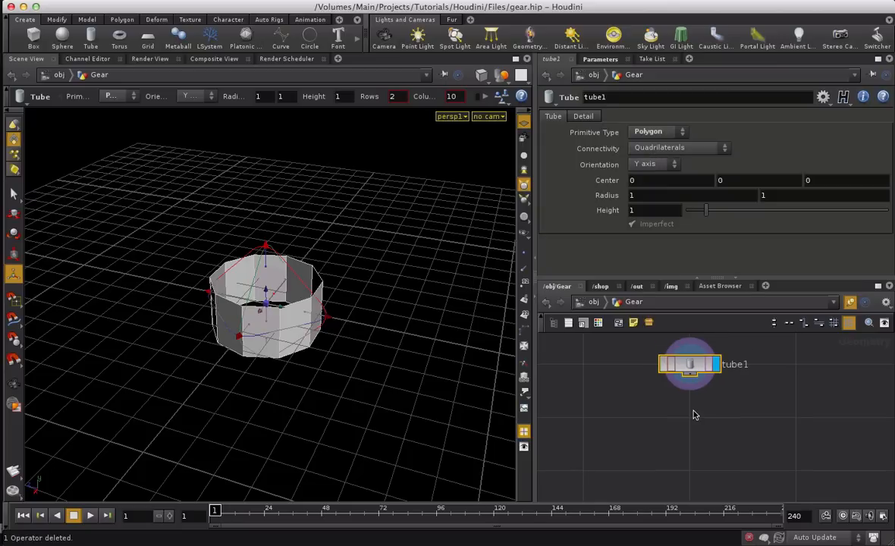
key("Tab")
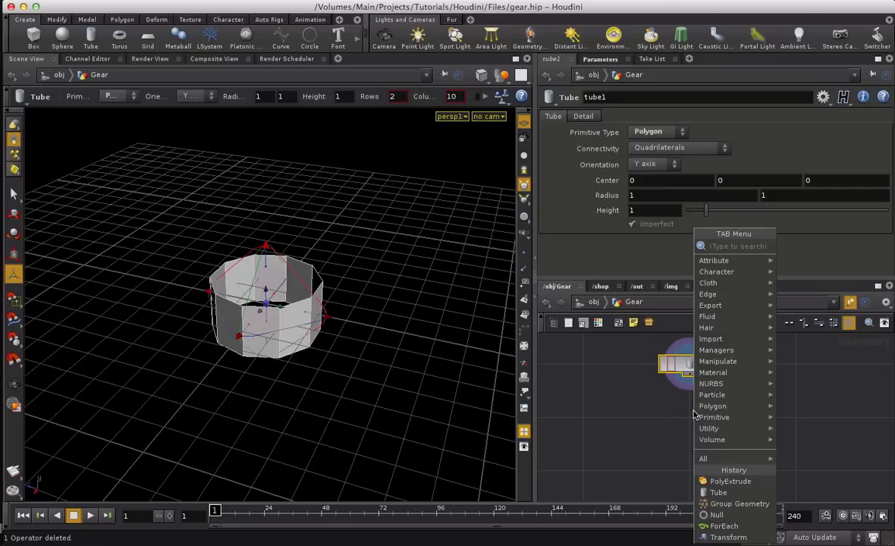
type("poly")
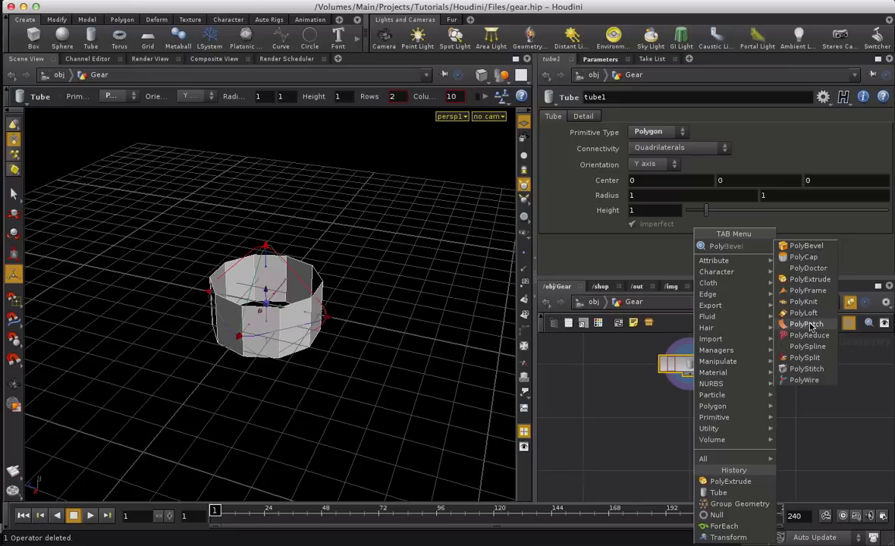
left_click(809, 279)
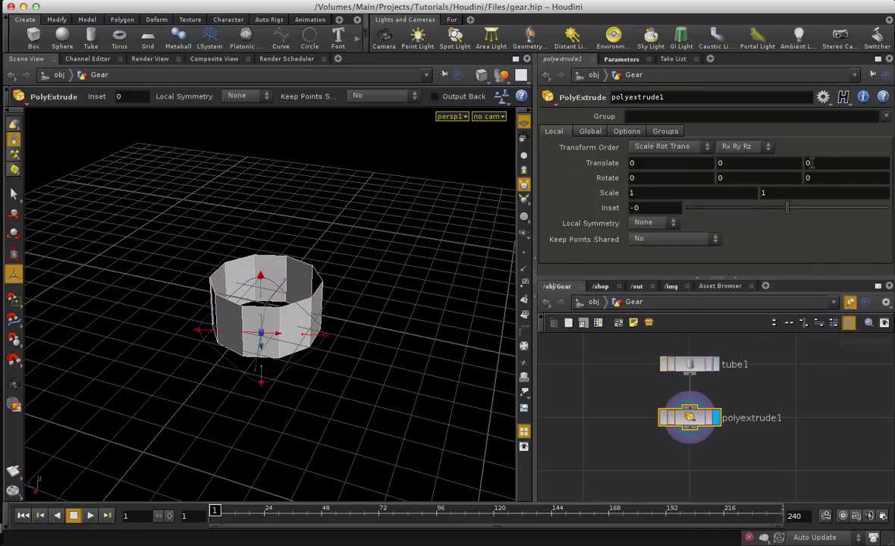
middle_click_drag(810, 162, 886, 167)
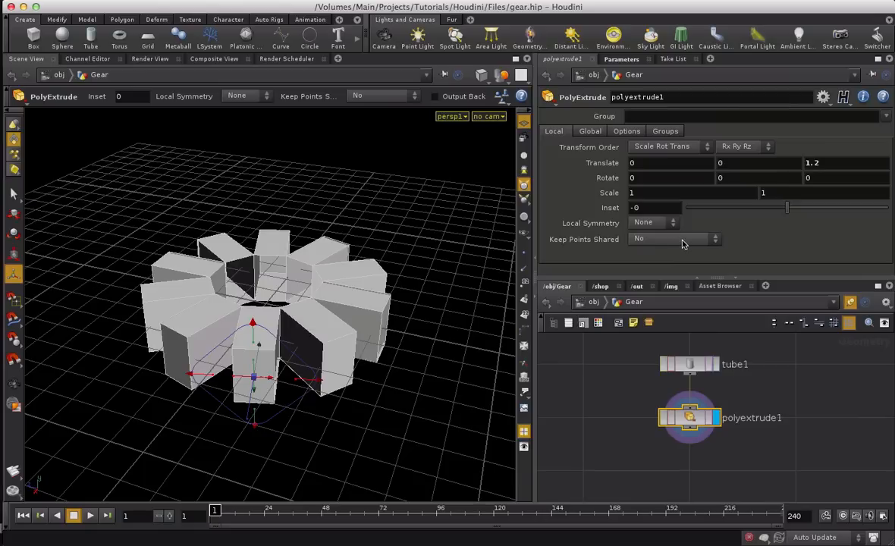
- Set the PolyExtrude's Keep Points Shared option to Average Positions and turn on Create Output Groups
left_click(682, 241)
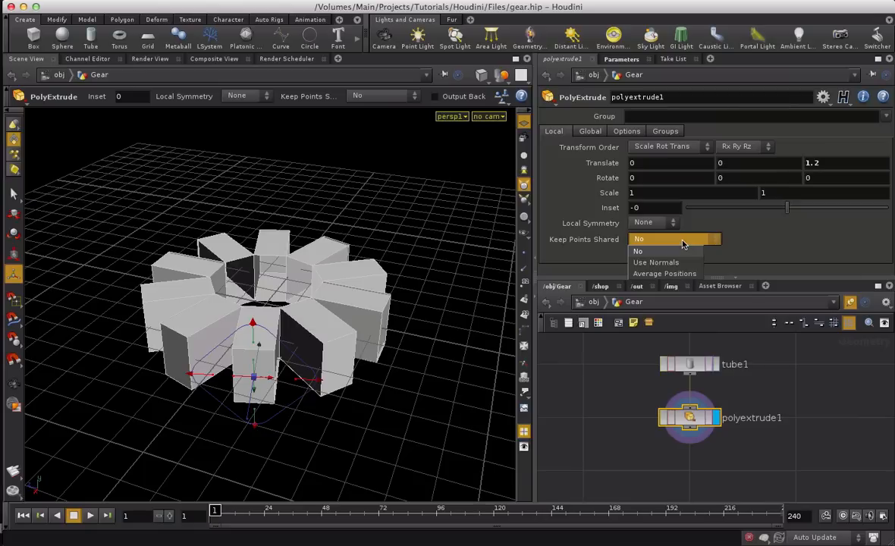
left_click(659, 274)
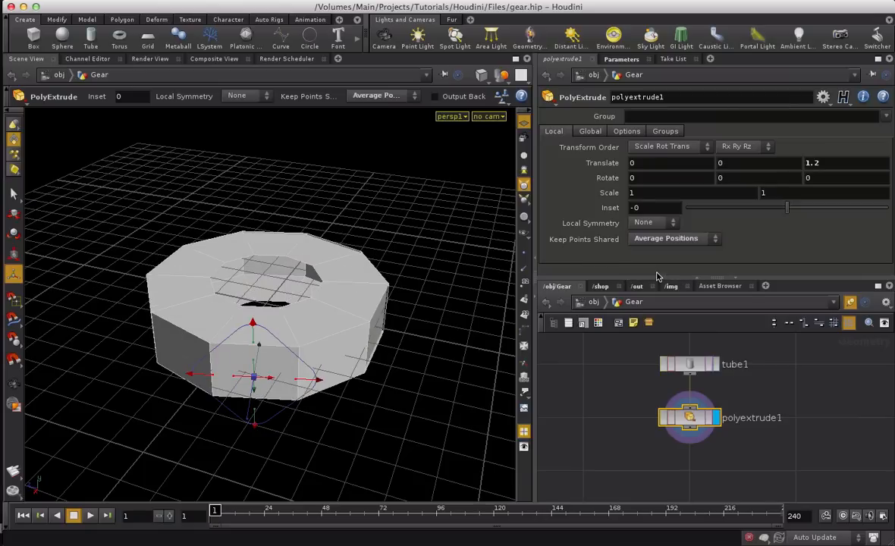
left_click(627, 132)
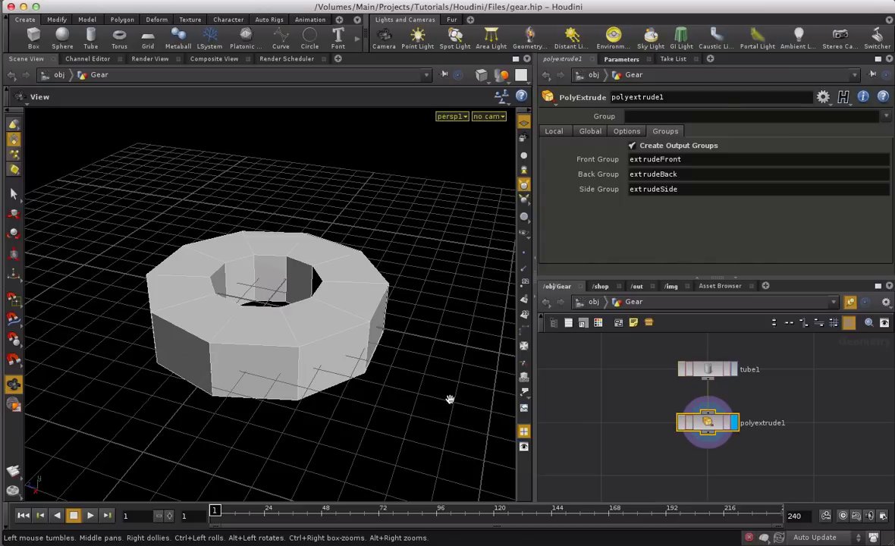
- Append a Group node below the PolyExtrude node and display its result
key("Tab")
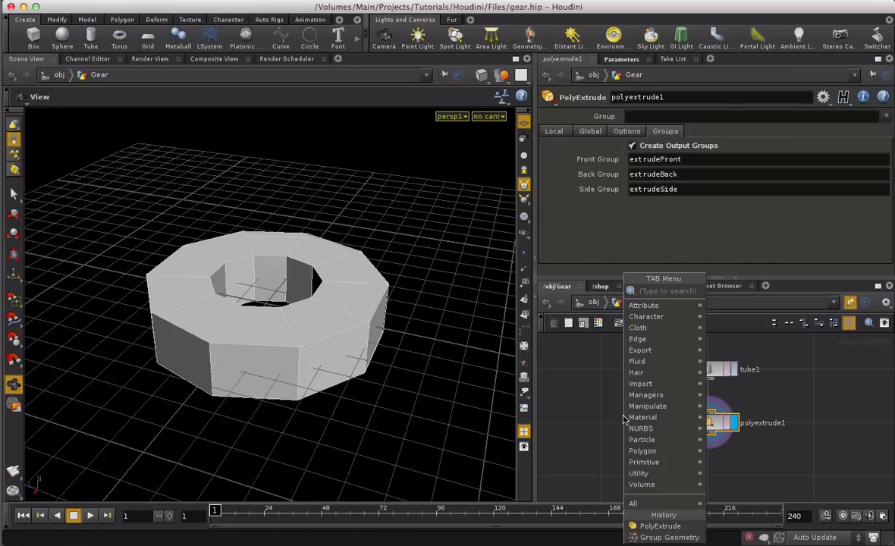
type("gro")
key("Return")
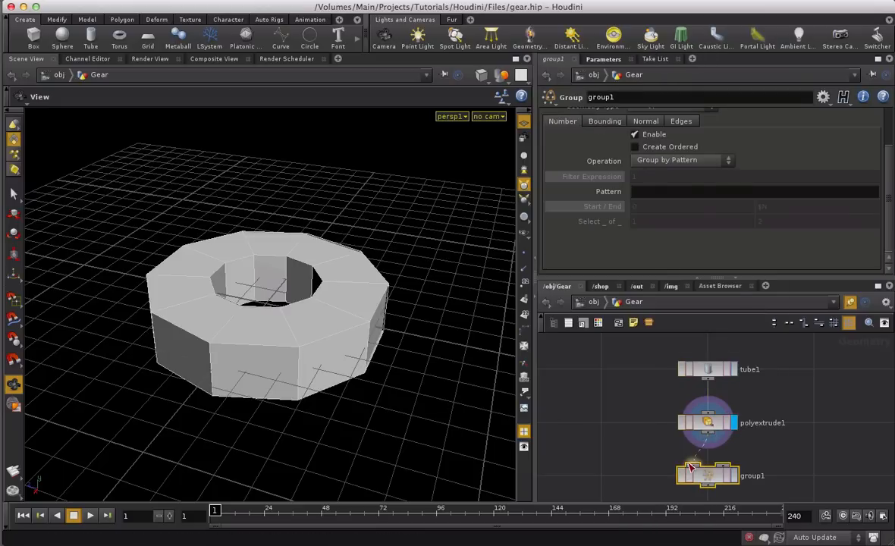
left_click(730, 477)
- Name the group created by the Group node toExtrude
scroll(555, 218, "up", 3)
left_click_drag(642, 132, 589, 135)
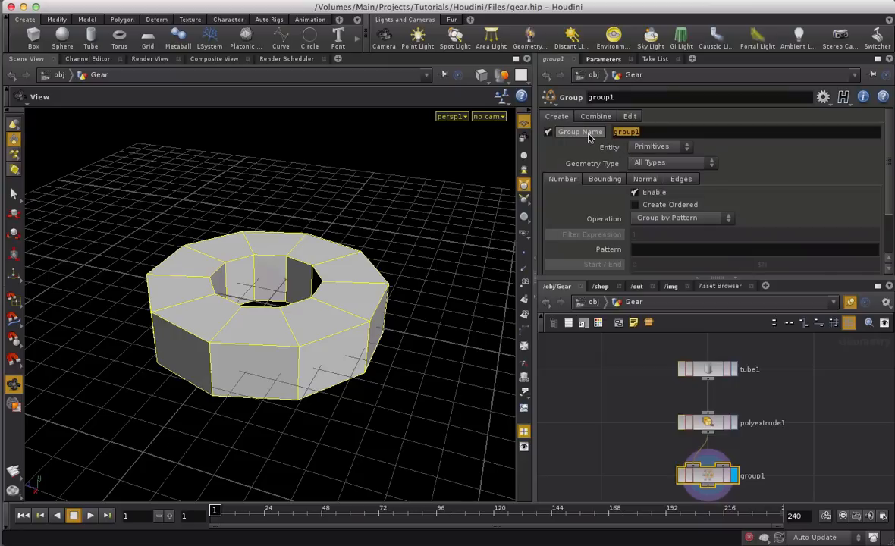
type("toExtrude")
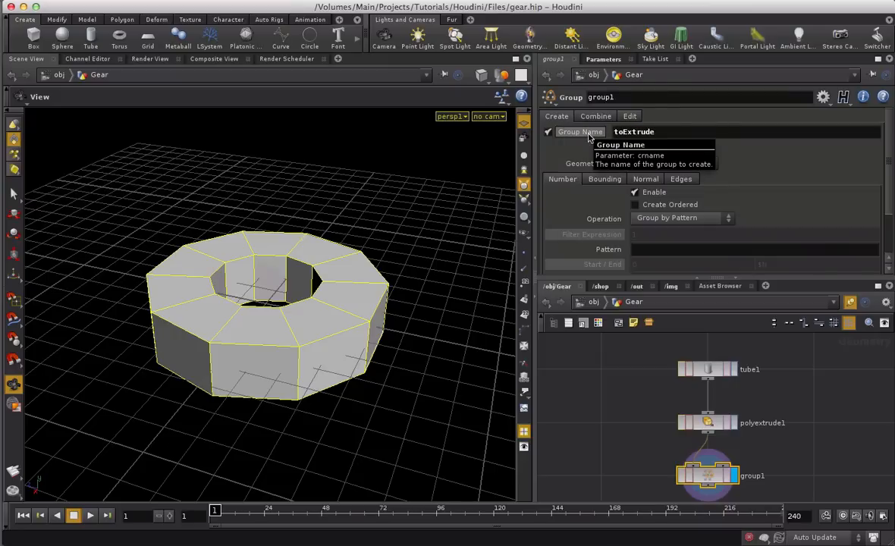
key("Return")
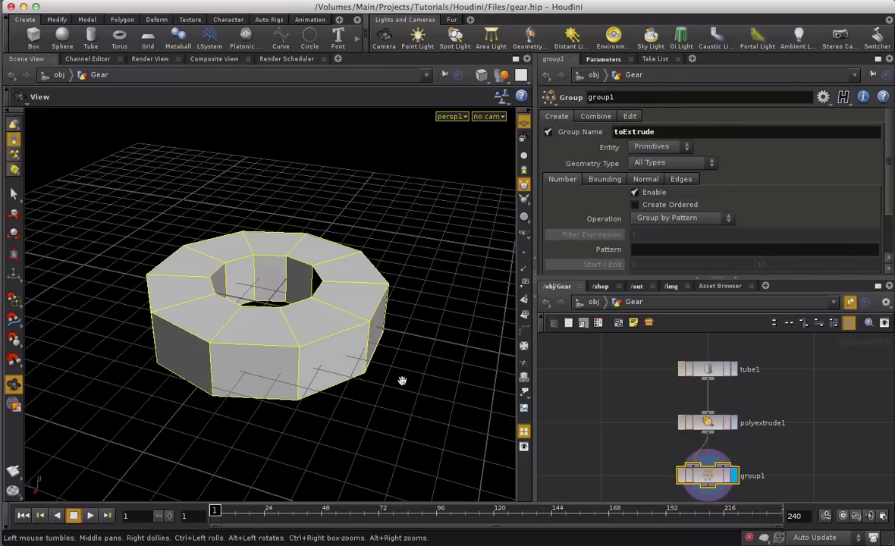
- Check the PolyExtrude's output groups, then set the Group node's Combine expression to toExtrude equals toExtrude
left_click(709, 426)
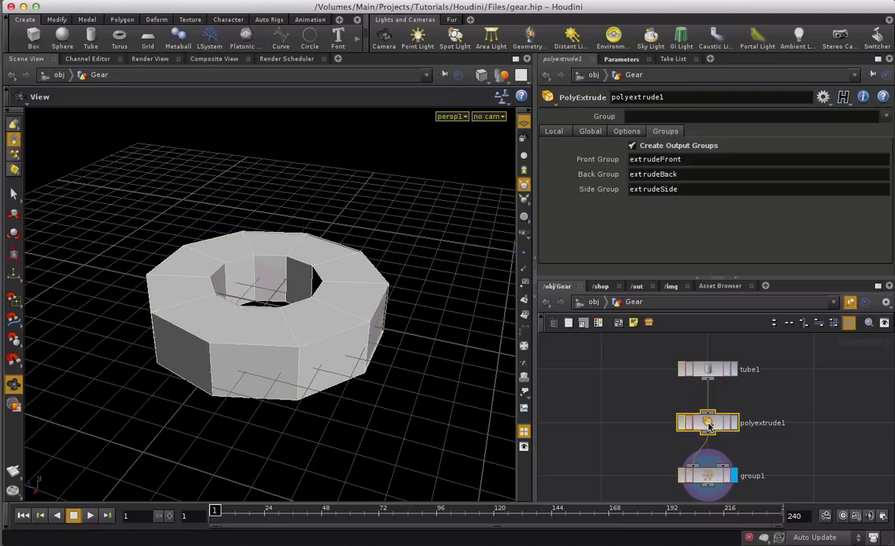
left_click(711, 478)
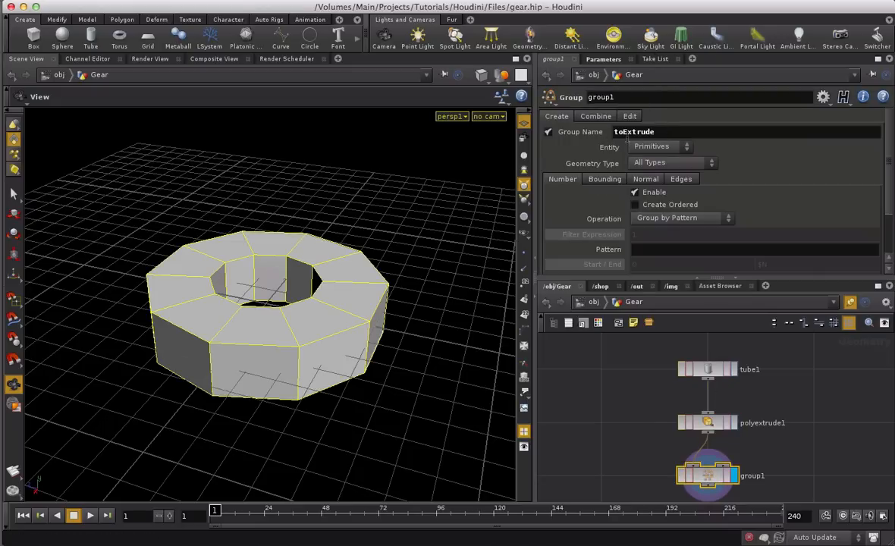
left_click(594, 118)
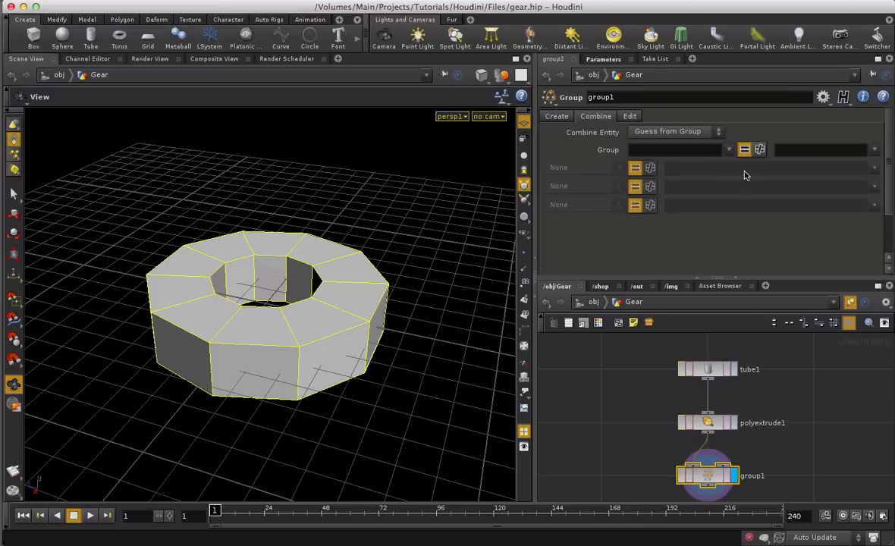
left_click(707, 422)
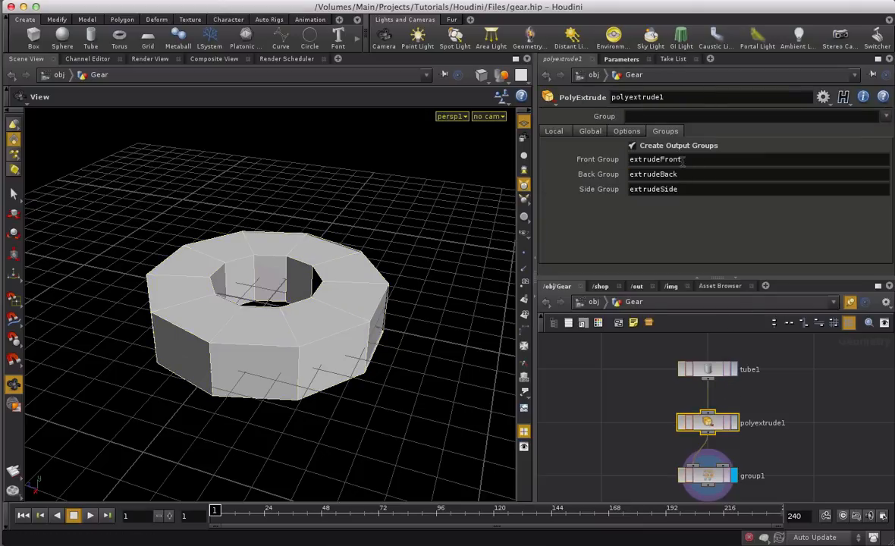
left_click(694, 475)
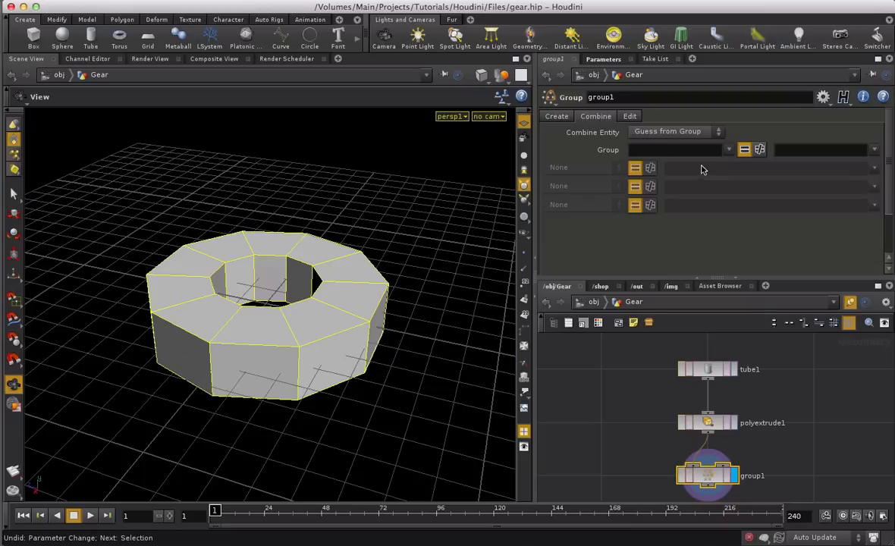
left_click(727, 150)
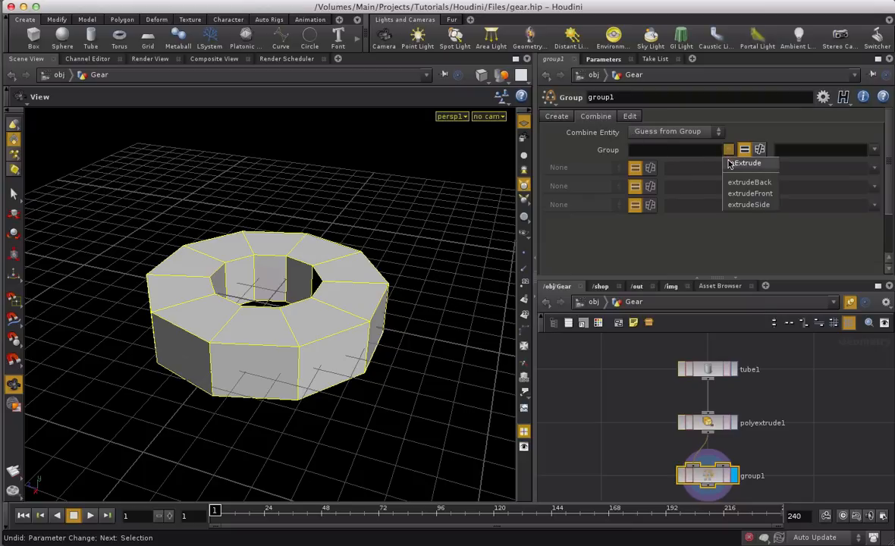
left_click(731, 163)
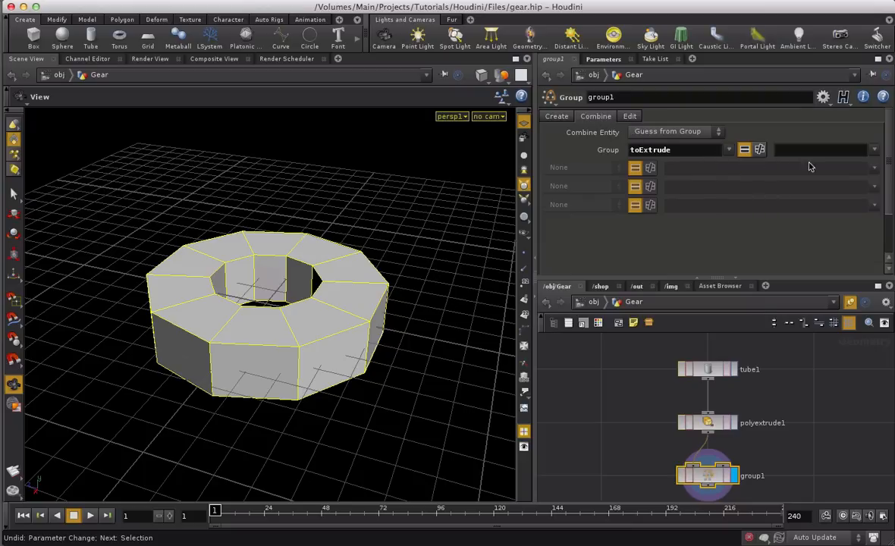
left_click(875, 151)
left_click(845, 163)
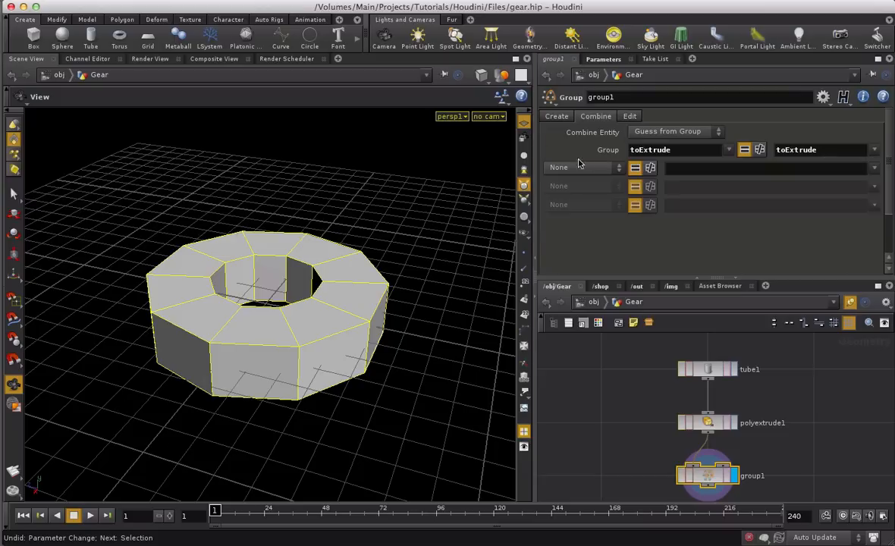
- Intersect (And) the toExtrude group with extrudeFront in the combine settings, then return to the group creation settings
left_click(609, 168)
left_click(577, 189)
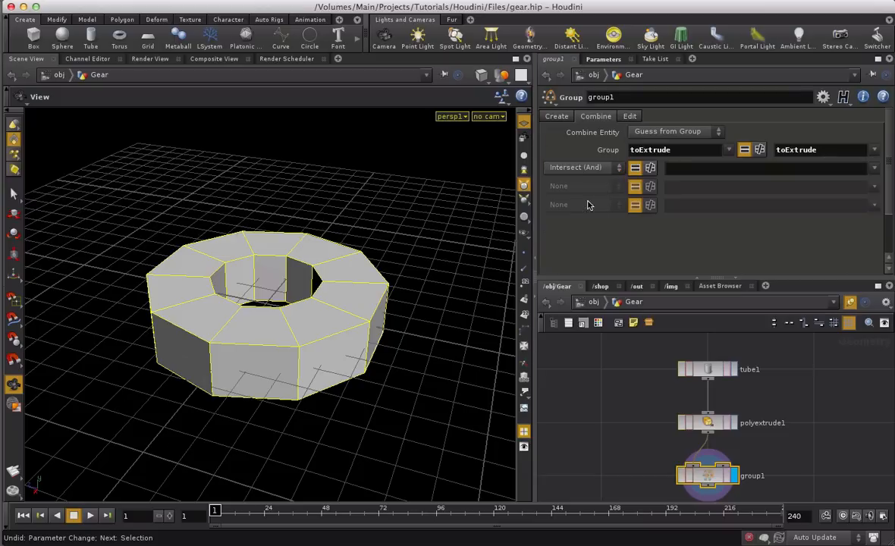
left_click(874, 168)
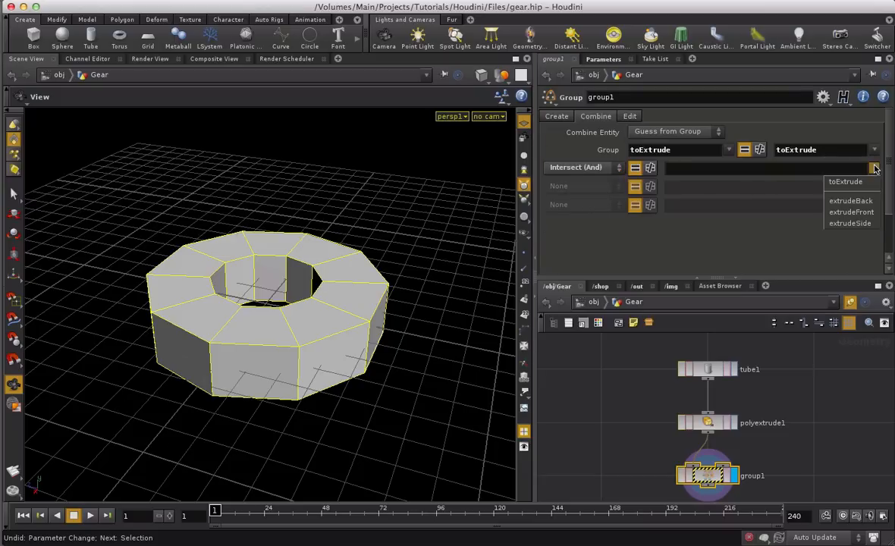
left_click(866, 213)
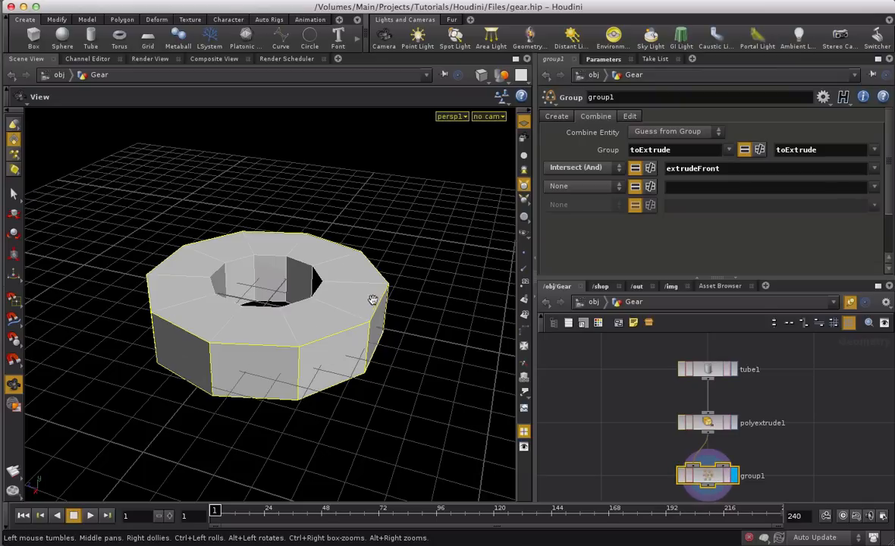
left_click(557, 116)
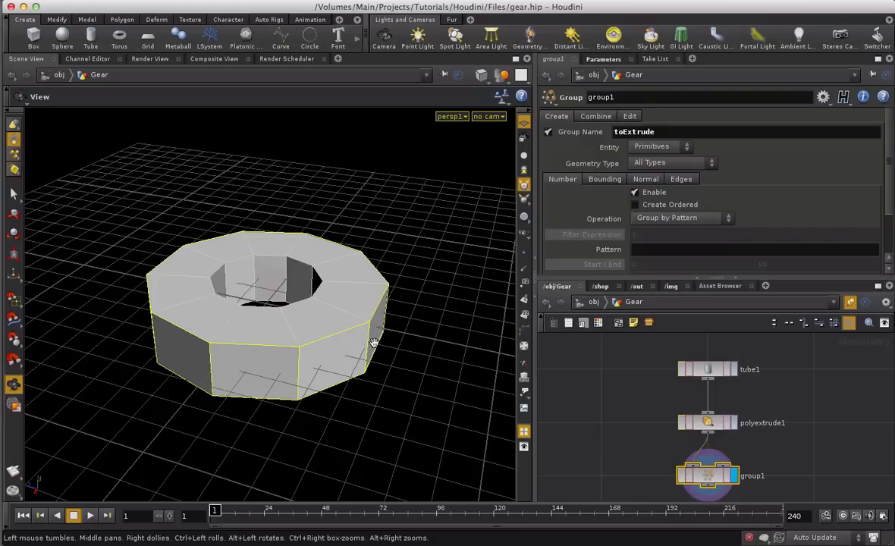
- Set the Group node's operation to Group by Range, from 0 to $N
left_click(679, 218)
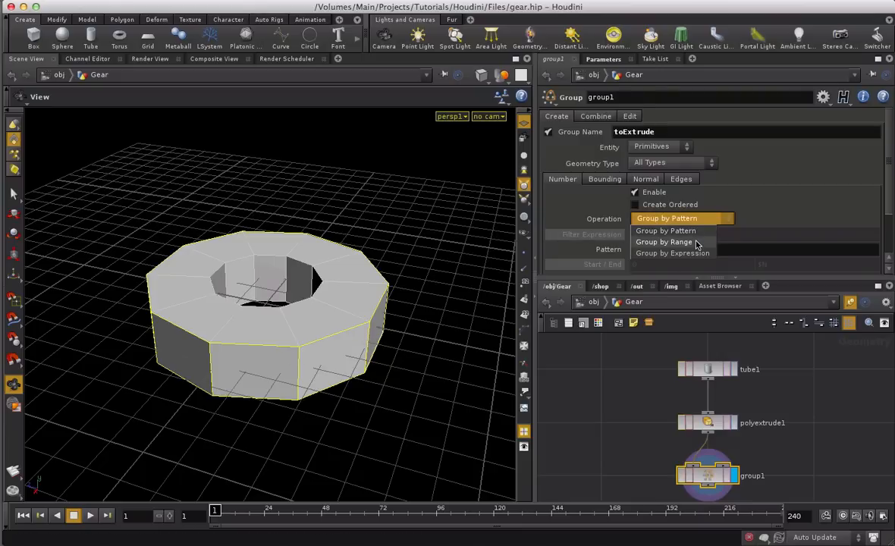
left_click(696, 243)
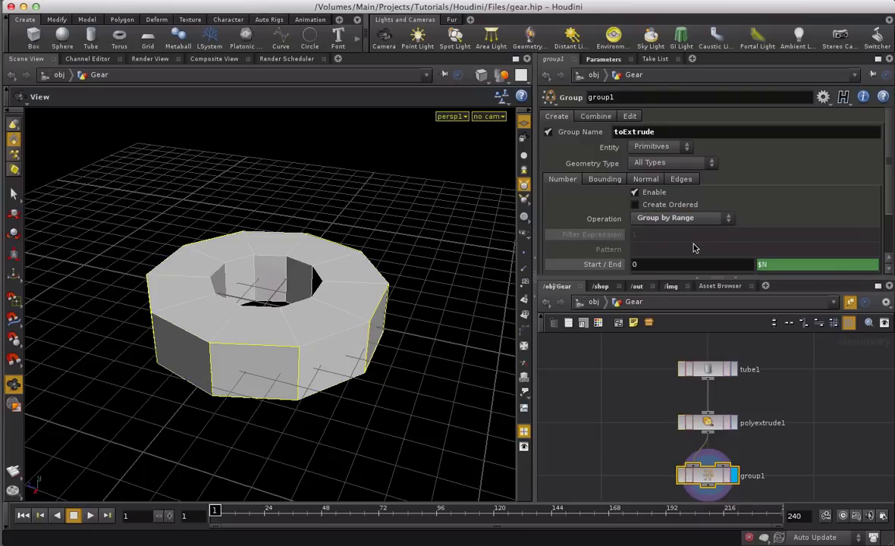
scroll(822, 155, "down", 3)
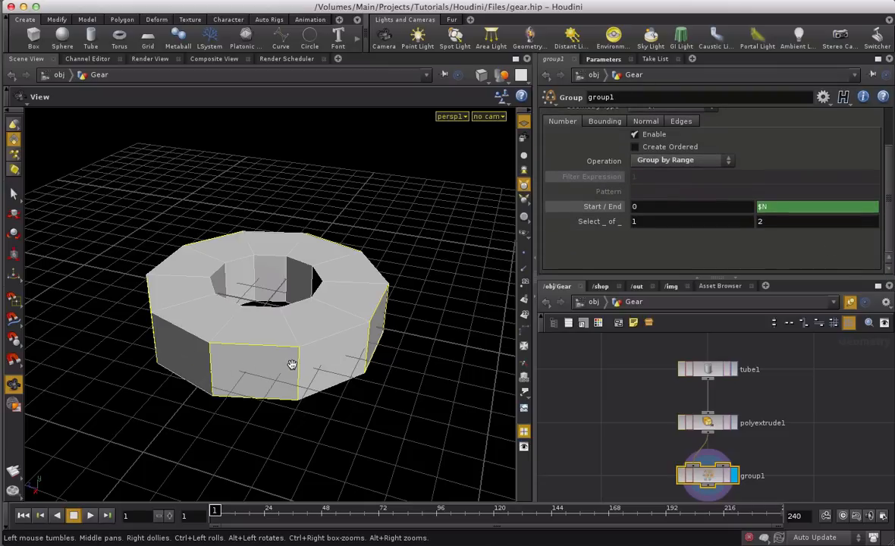
- Append a second PolyExtrude node below the Group node and display its result
middle_click_drag(565, 452, 595, 366)
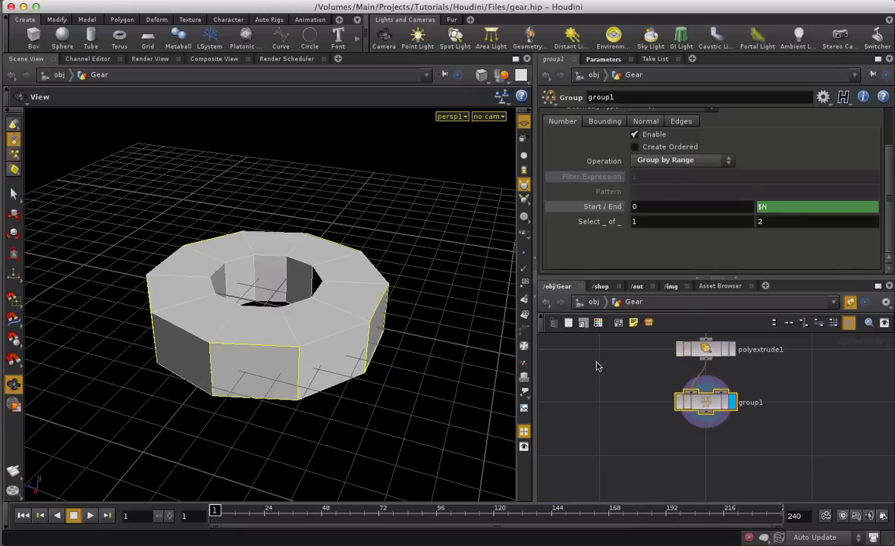
key("Tab")
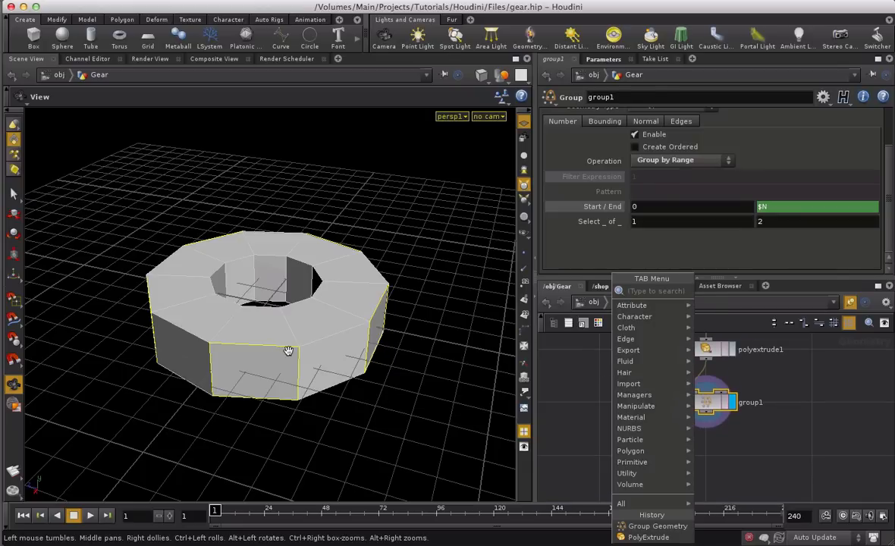
type("ex")
left_click(716, 325)
left_click(707, 457)
left_click_drag(706, 413, 706, 445)
left_click(733, 456)
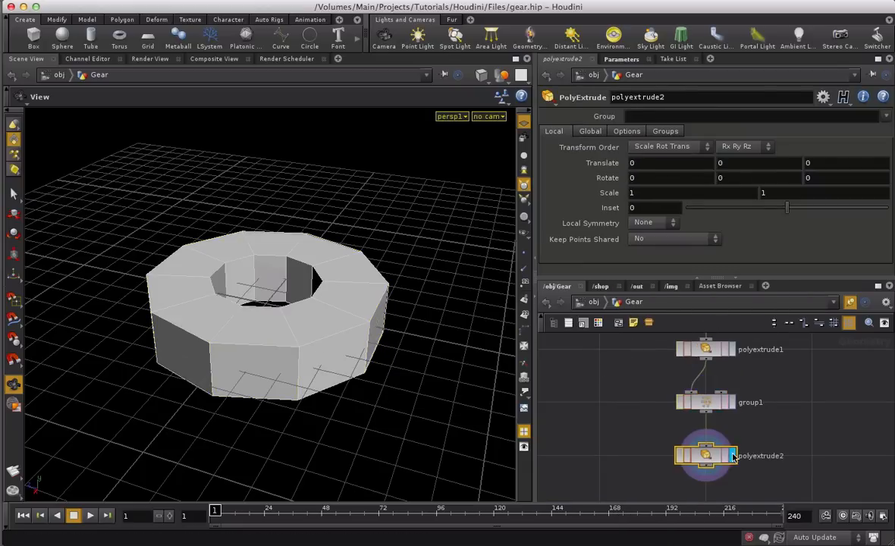
- Set the second PolyExtrude's Z translation to 0.8 and limit it to the toExtrude group
middle_click_drag(811, 163, 866, 166)
left_click(885, 116)
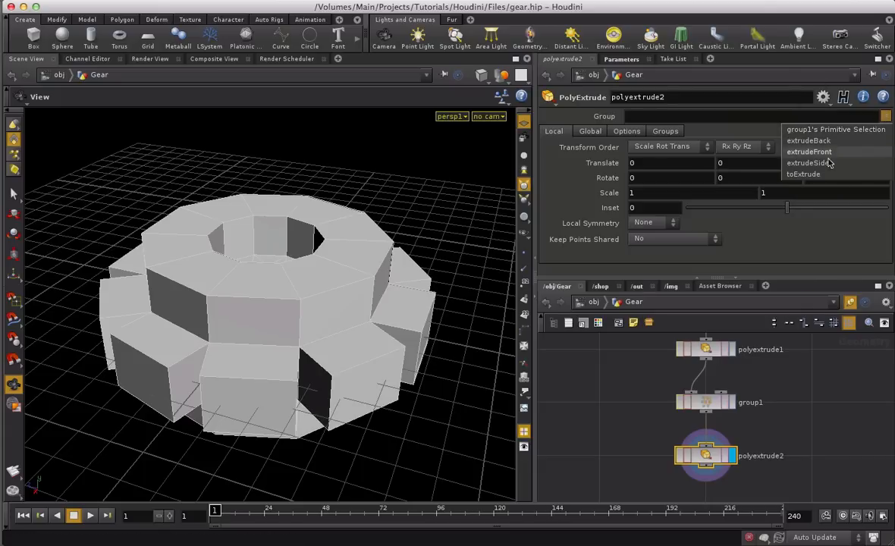
left_click(761, 173)
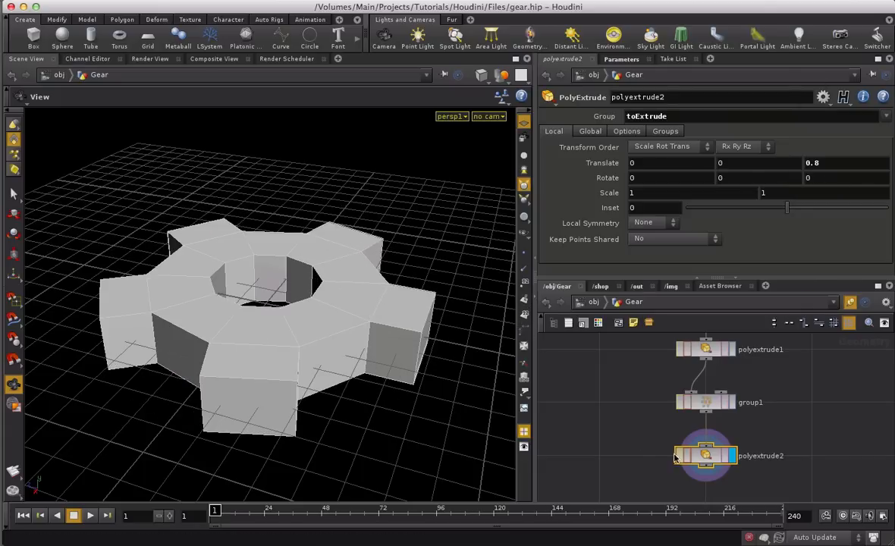
- Append a PolyBevel node below the second PolyExtrude, display it, and set its Default Entity to All Edges
middle_click_drag(641, 443, 637, 386)
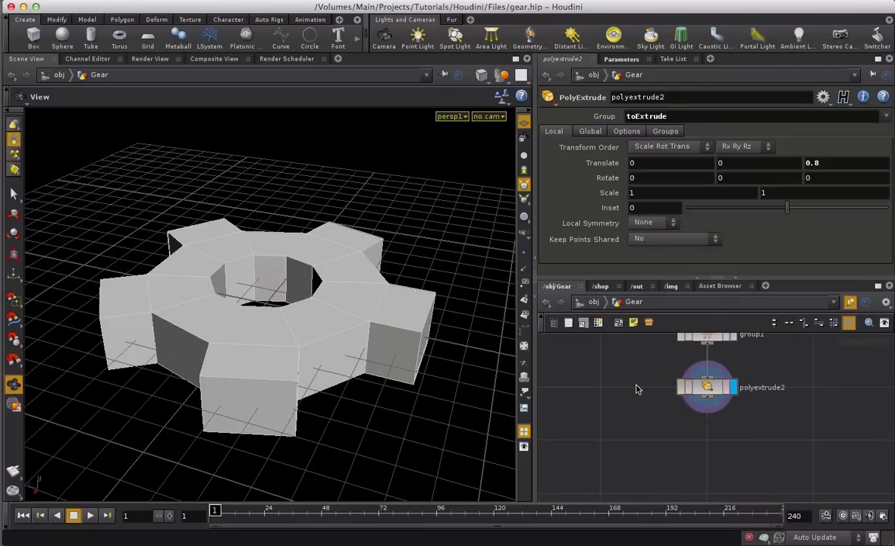
key("Tab")
type("pol")
left_click(733, 291)
left_click(705, 438)
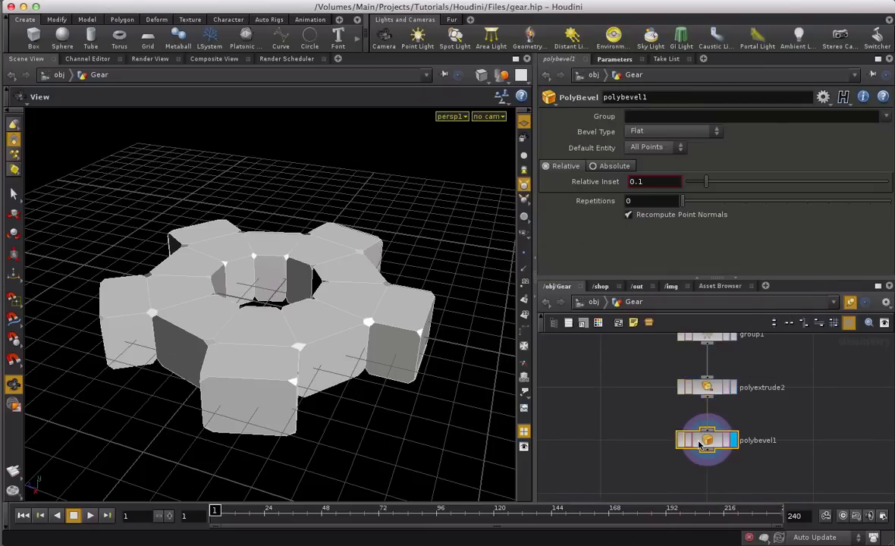
left_click(651, 149)
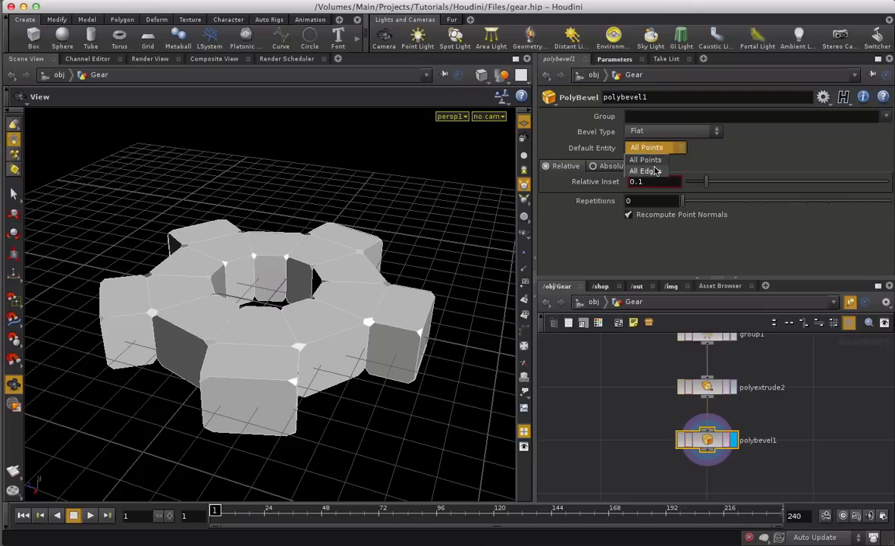
left_click(609, 158)
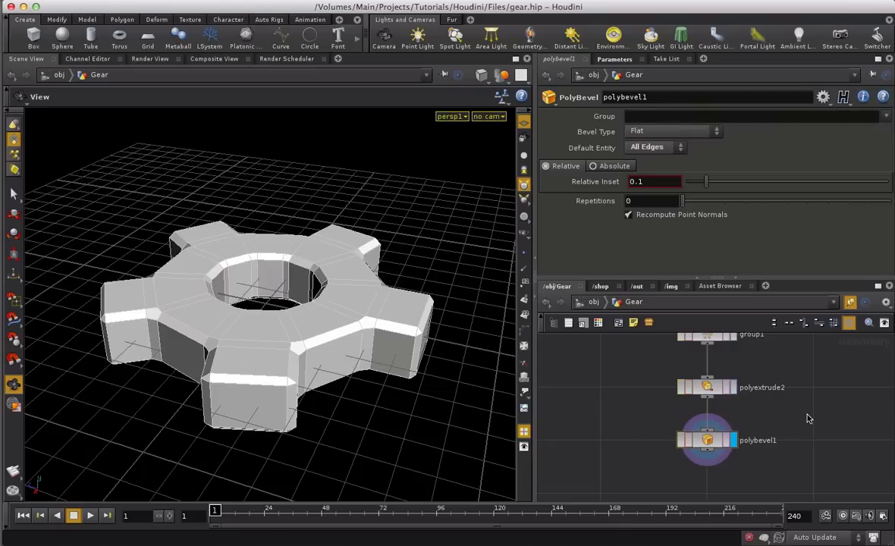
- Add a Null node beside the gear's node chain, next to the second PolyExtrude
key("Tab")
type("n")
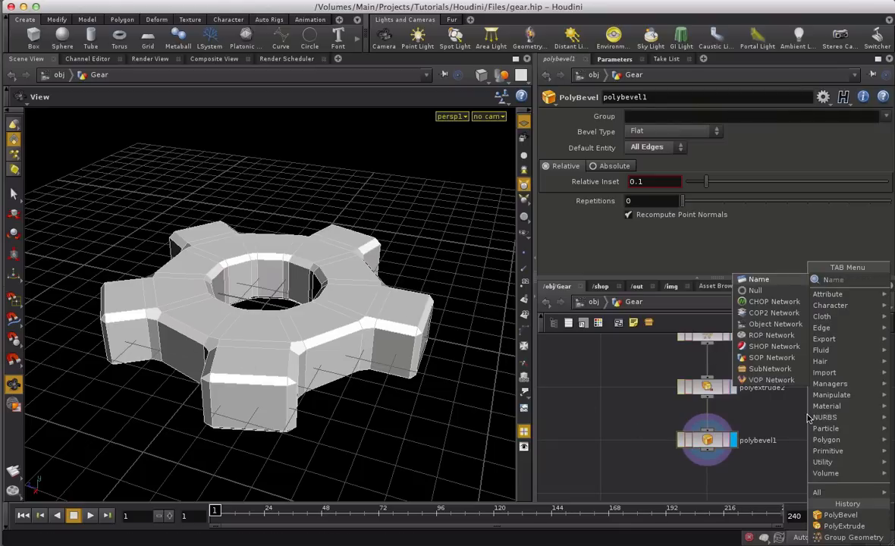
type("ull")
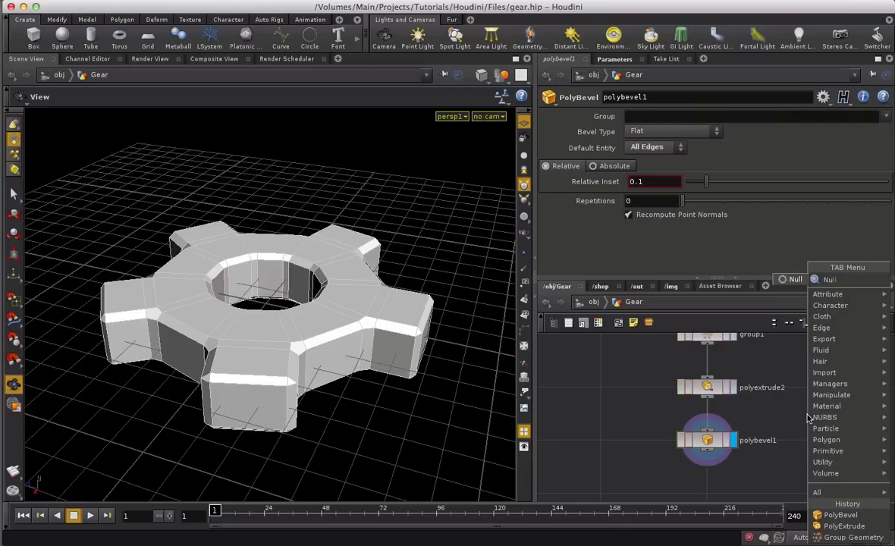
left_click(783, 278)
left_click(819, 392)
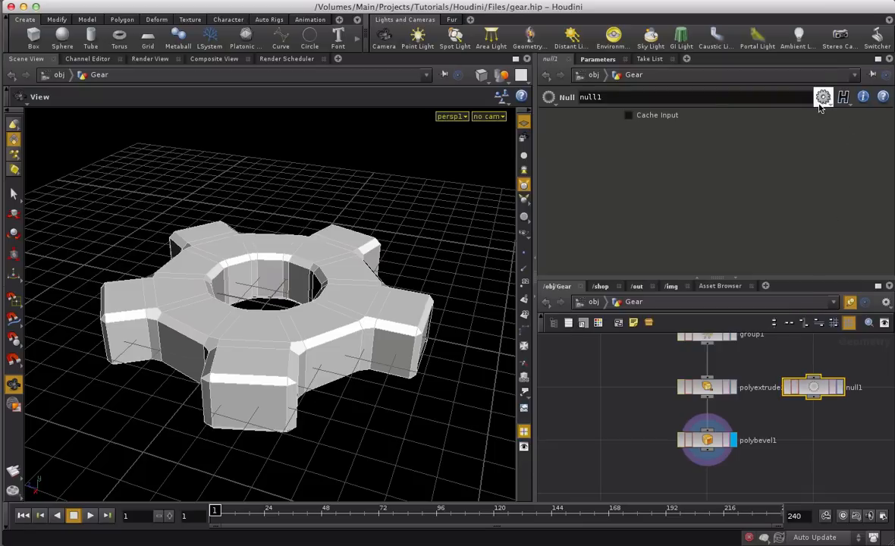
- Add one Integer and three Float parameters to the Null node's parameter interface
left_click(822, 98)
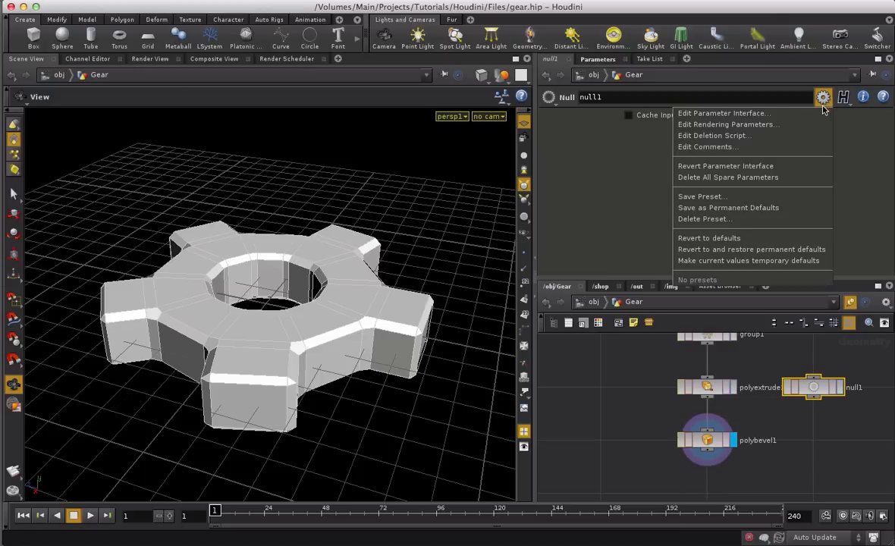
left_click(729, 113)
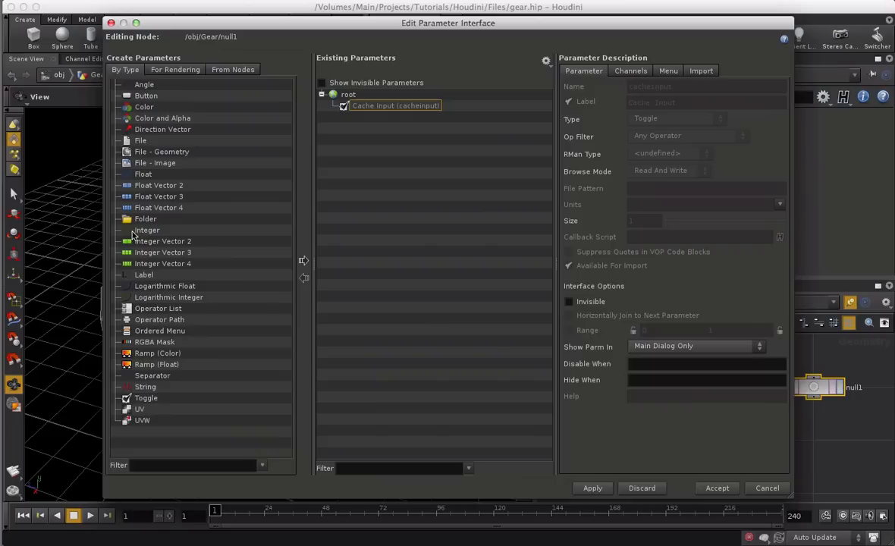
left_click_drag(132, 232, 356, 125)
left_click_drag(135, 173, 344, 156)
left_click_drag(144, 180, 349, 155)
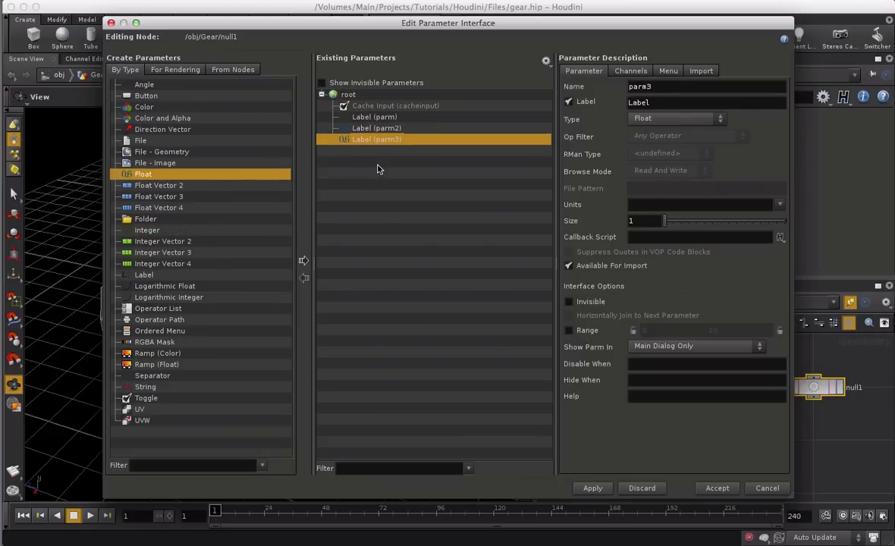
left_click_drag(134, 174, 351, 163)
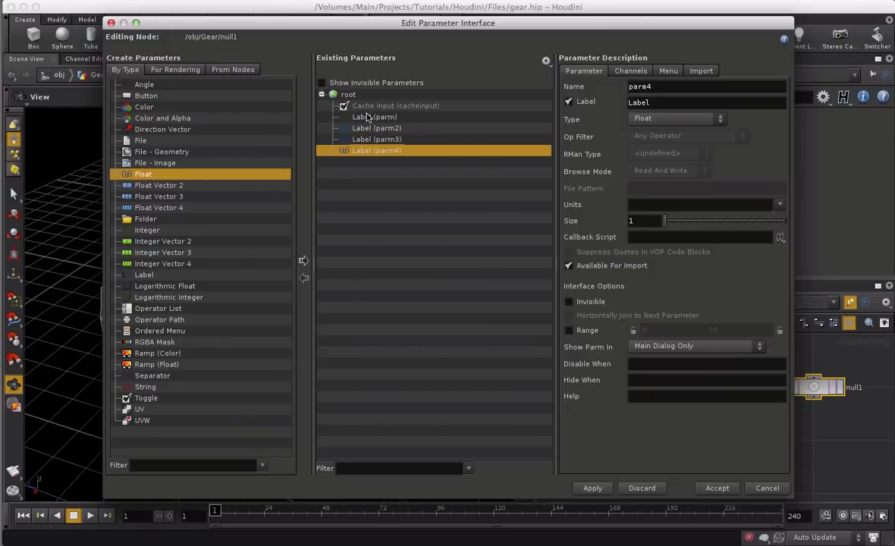
- Name the new integer parameter numberOfSections and label it Number Of Sections
left_click(373, 117)
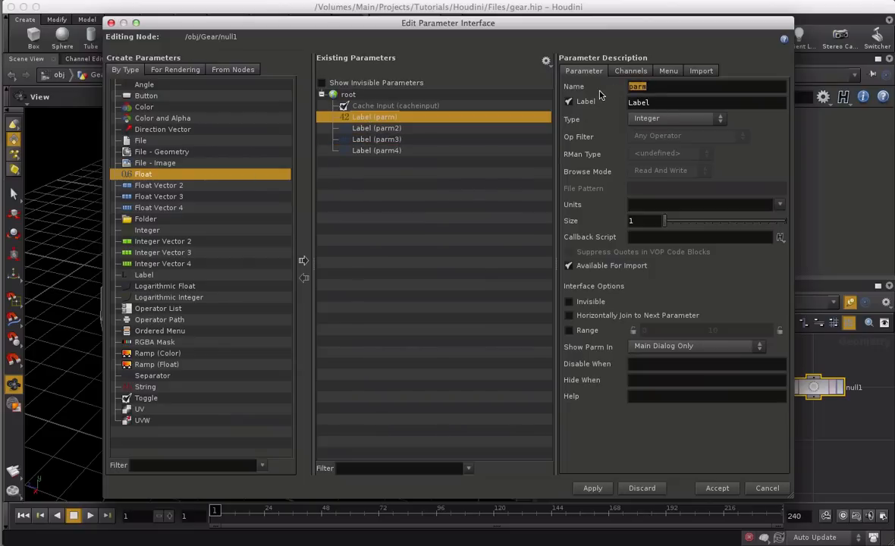
type("numberOfSections")
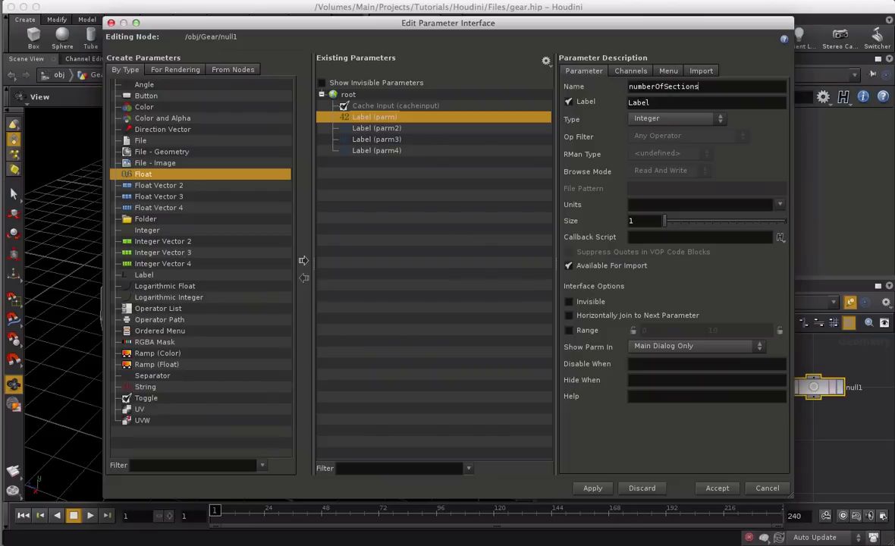
key("Tab")
type("Number Of Sections")
- Name the first float parameter size1 and label it Size 1
left_click(376, 128)
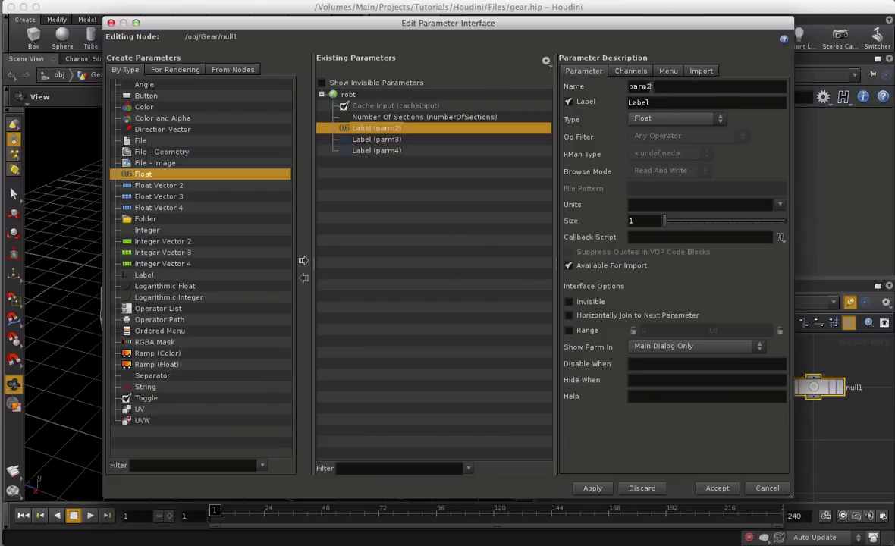
type("size1")
key("Tab")
type("Size 1")
key("Return")
key("shift+Tab")
- Name the second float parameter size2 and label it Size 2
left_click(376, 139)
type("size")
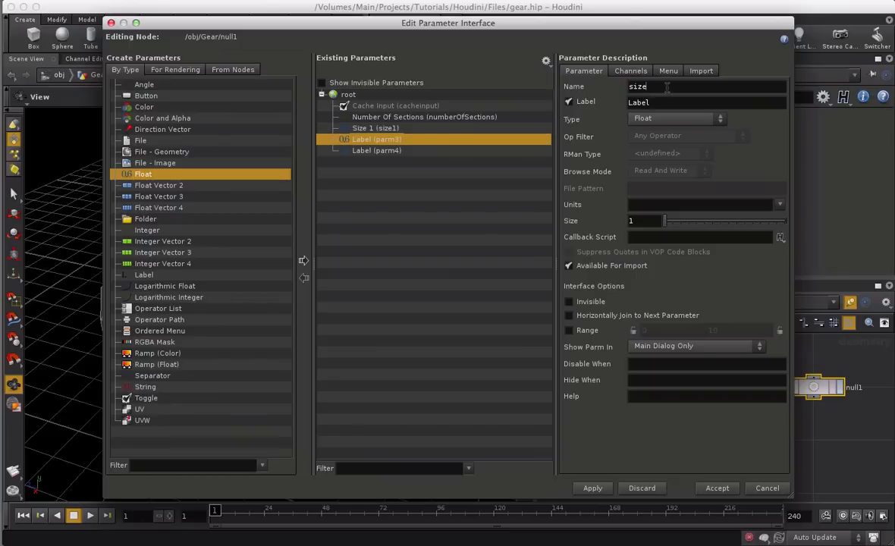
type("2S")
left_click(658, 103)
key("BackSpace")
type("2")
- Name and label the third float parameter size3
left_click(401, 151)
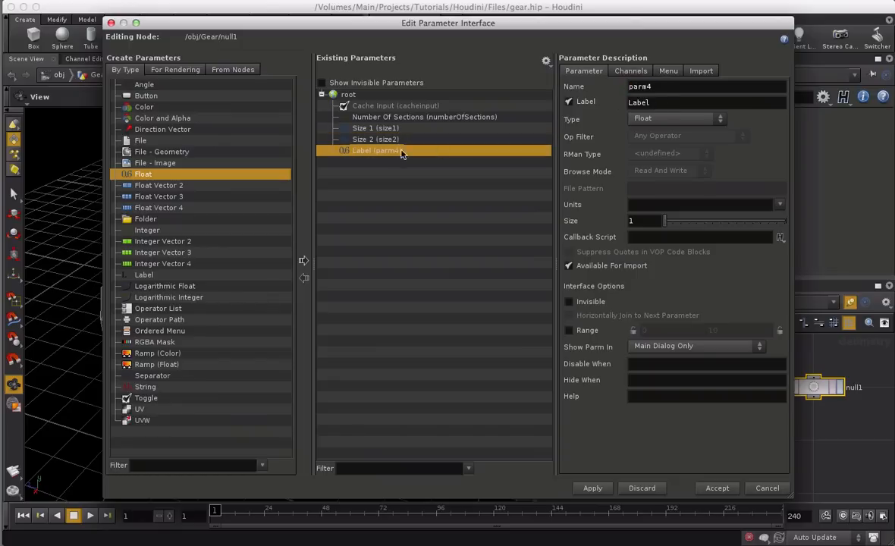
double_click(671, 86)
type("s")
key("Tab")
type("size3")
- Enable a range of 0 to 32 for the Number Of Sections parameter and accept the parameter interface
left_click(342, 117)
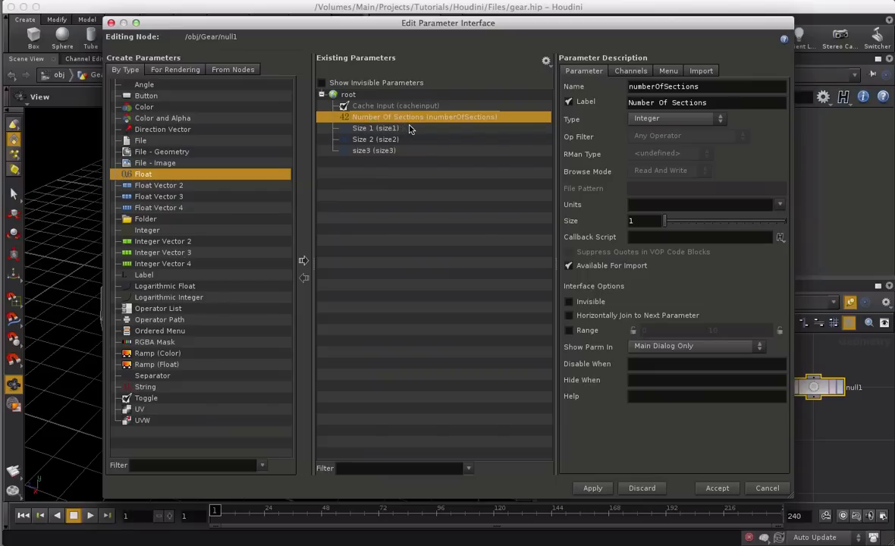
left_click(570, 331)
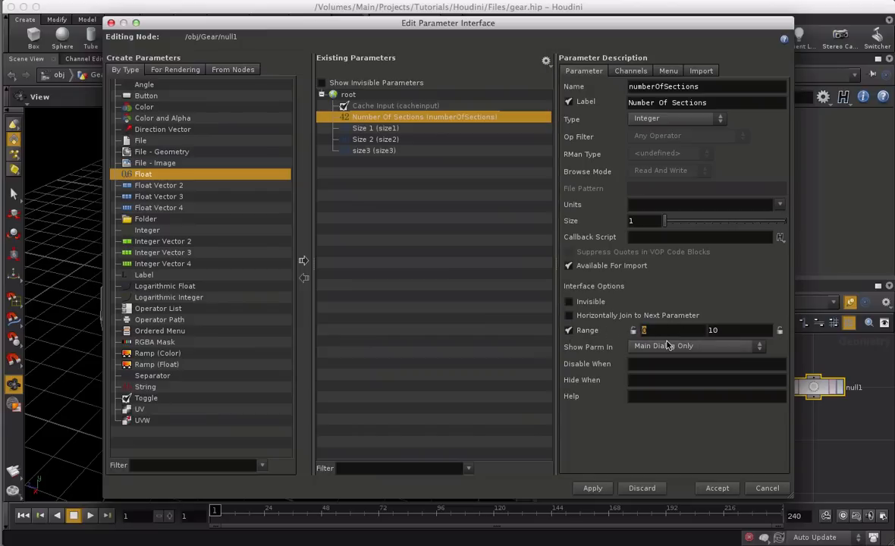
key("Tab")
type("32")
left_click(715, 489)
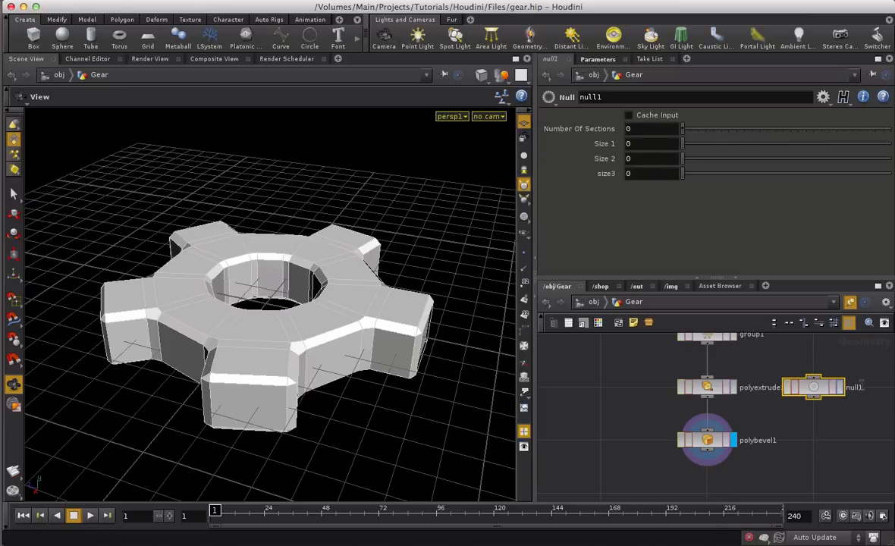
- Rename the Null node Controls and colour it black in the network
double_click(853, 386)
type("Controls")
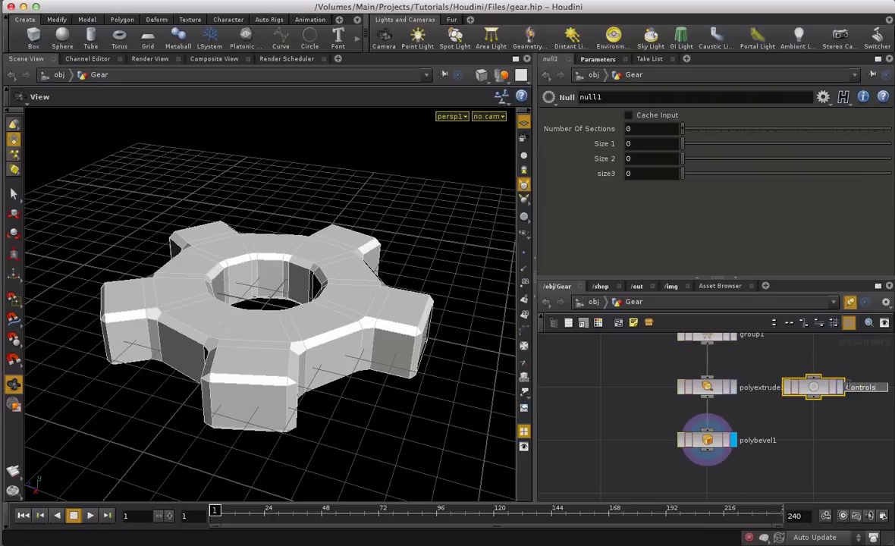
key("Return")
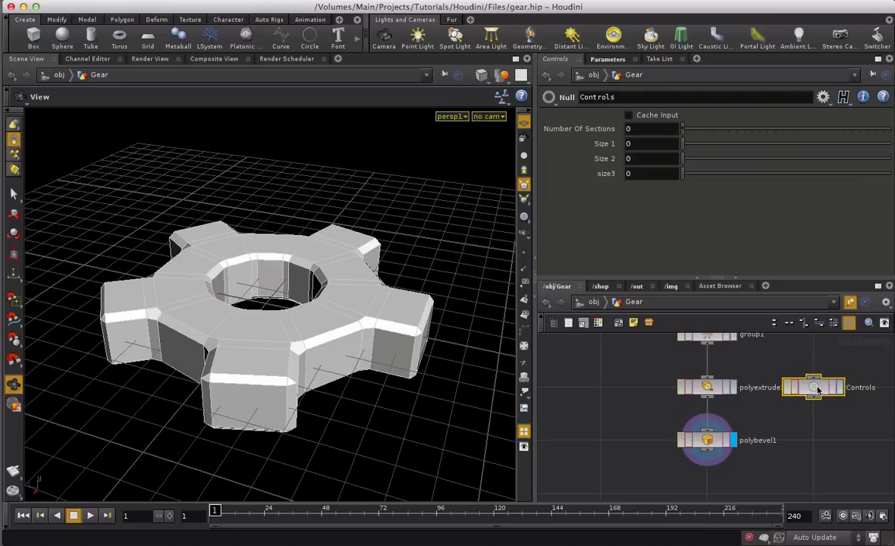
key("c")
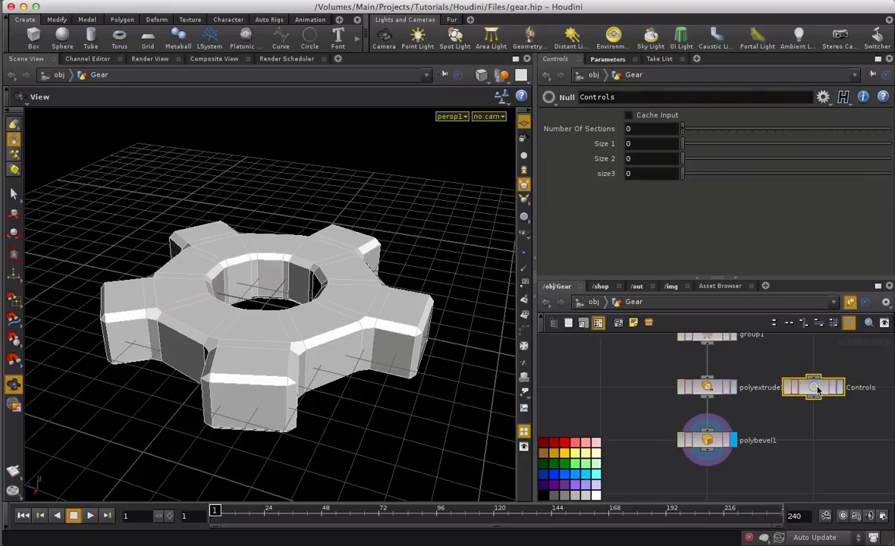
left_click(543, 496)
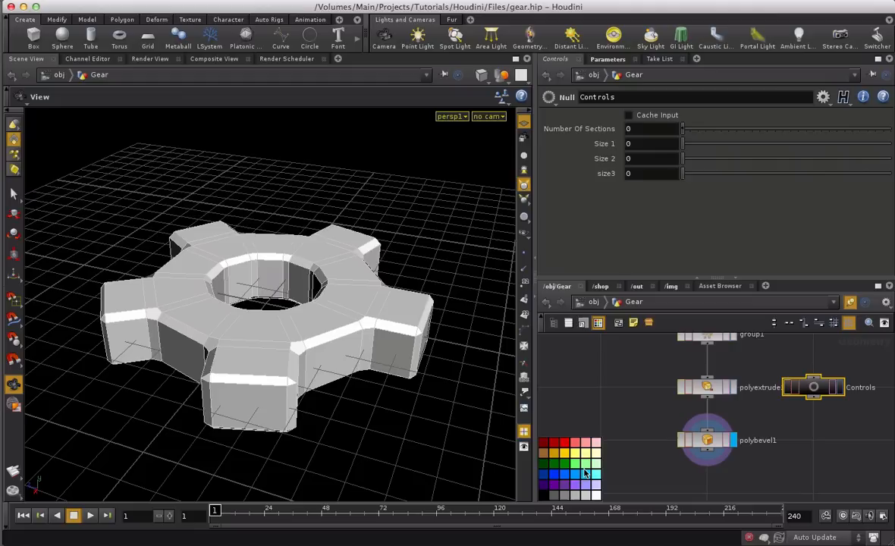
key("c")
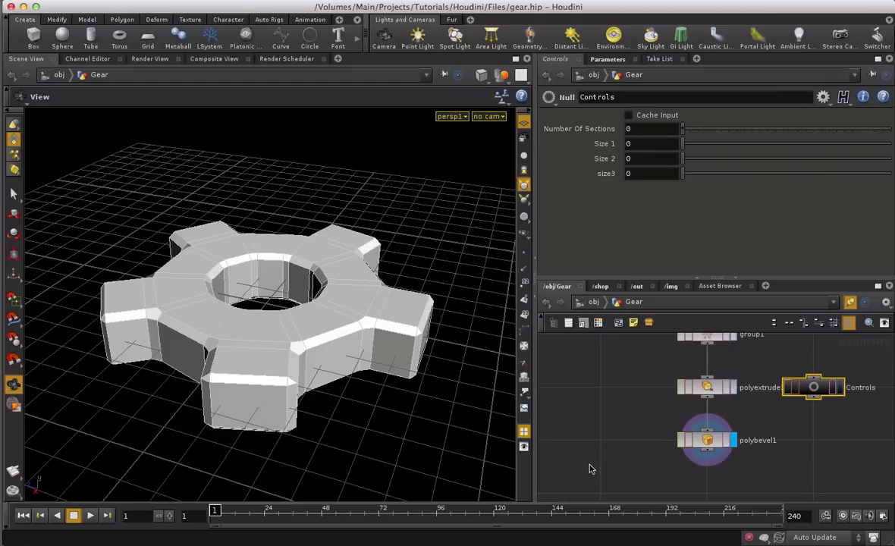
- Copy the Number Of Sections parameter from Controls and paste it as a relative reference into tube1's Columns
middle_click_drag(807, 337, 759, 344)
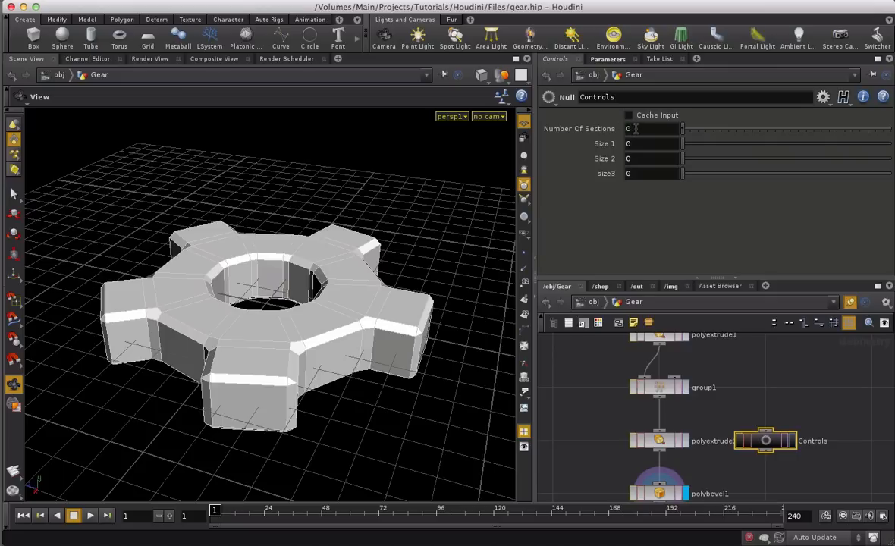
right_click(635, 129)
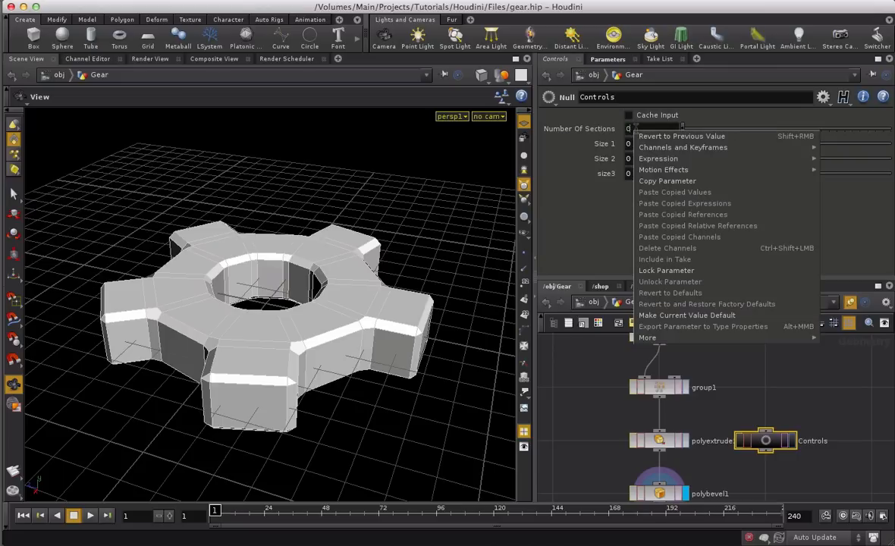
left_click(683, 180)
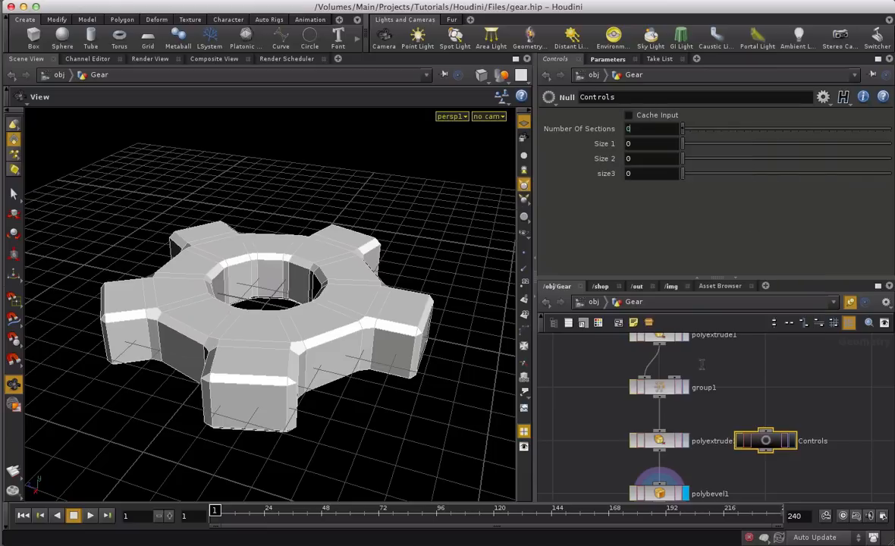
middle_click_drag(737, 394, 730, 435)
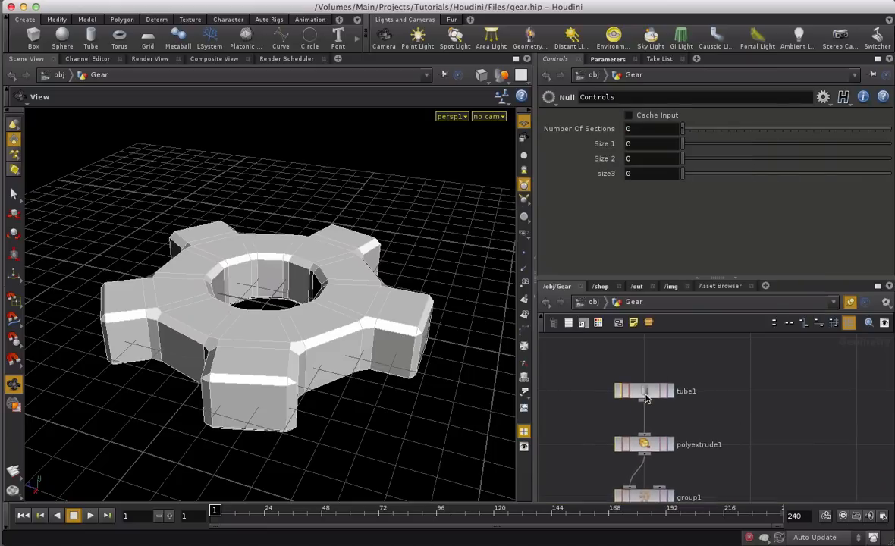
left_click(643, 390)
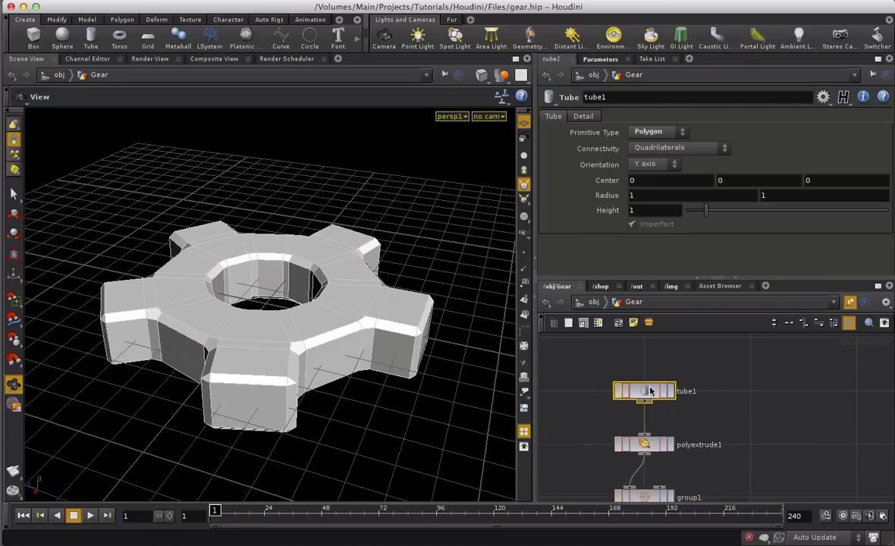
left_click(590, 119)
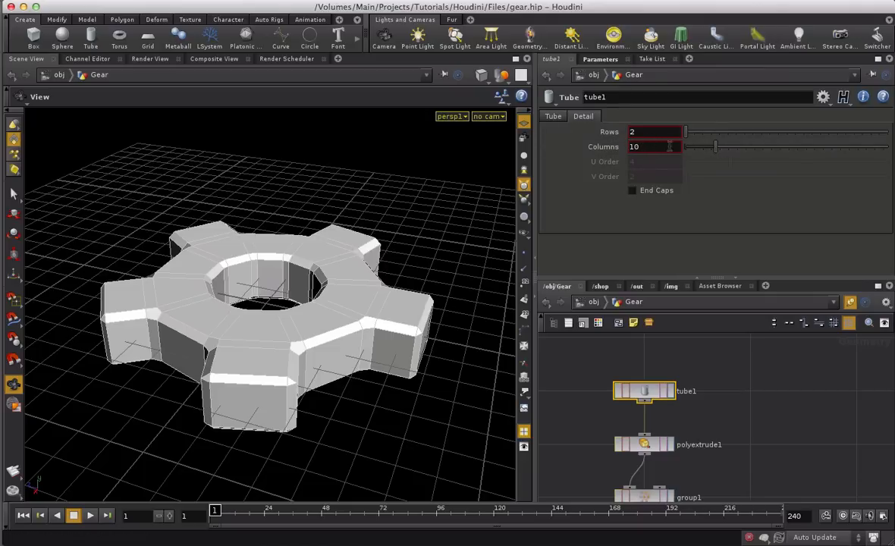
left_click_drag(715, 149, 660, 143)
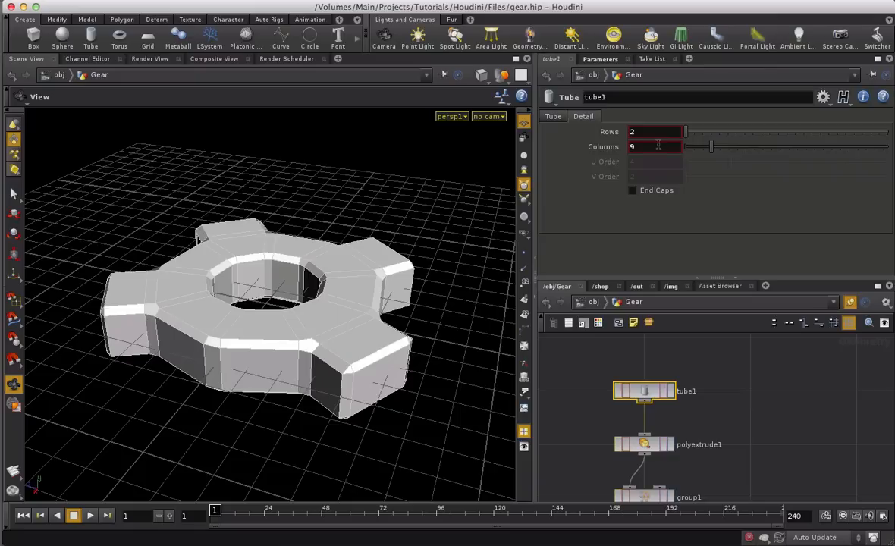
right_click(655, 148)
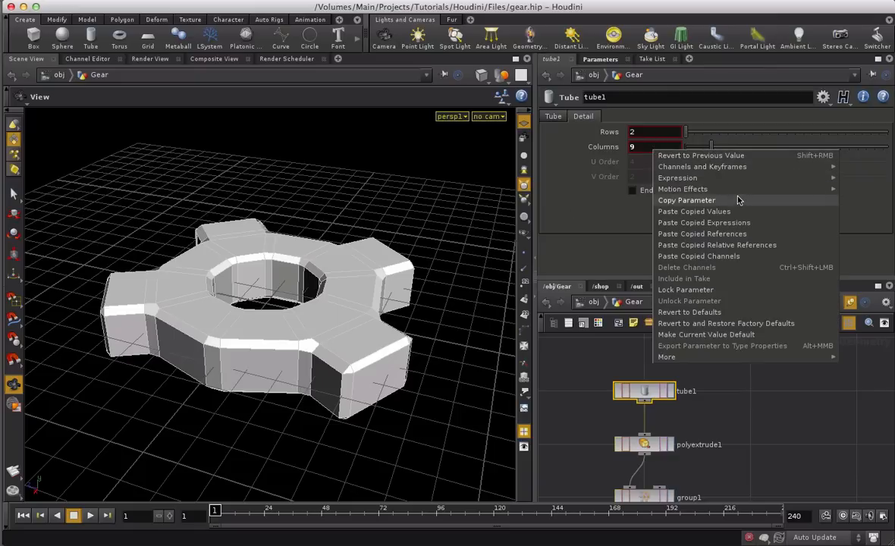
left_click(726, 245)
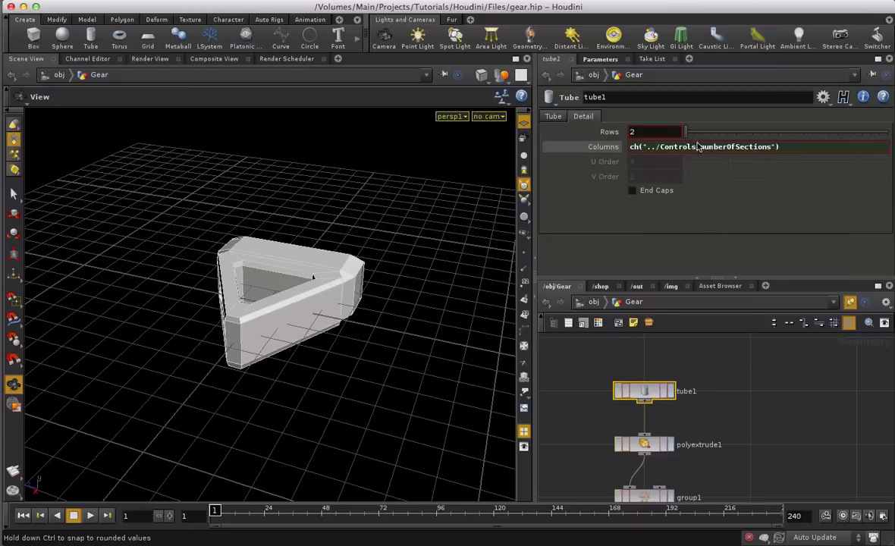
- Test the link by raising Number Of Sections on the Controls node to 16 and to 19
left_click(737, 473)
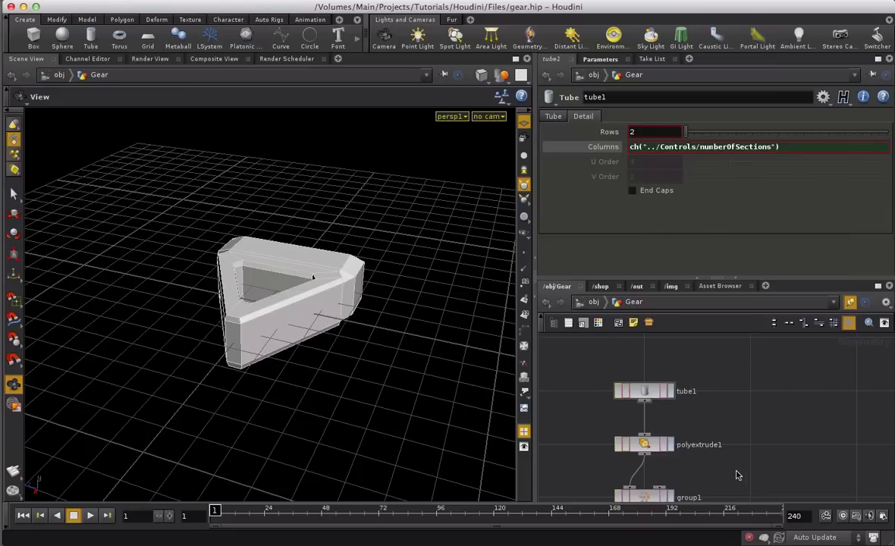
middle_click_drag(737, 473, 694, 309)
left_click(700, 387)
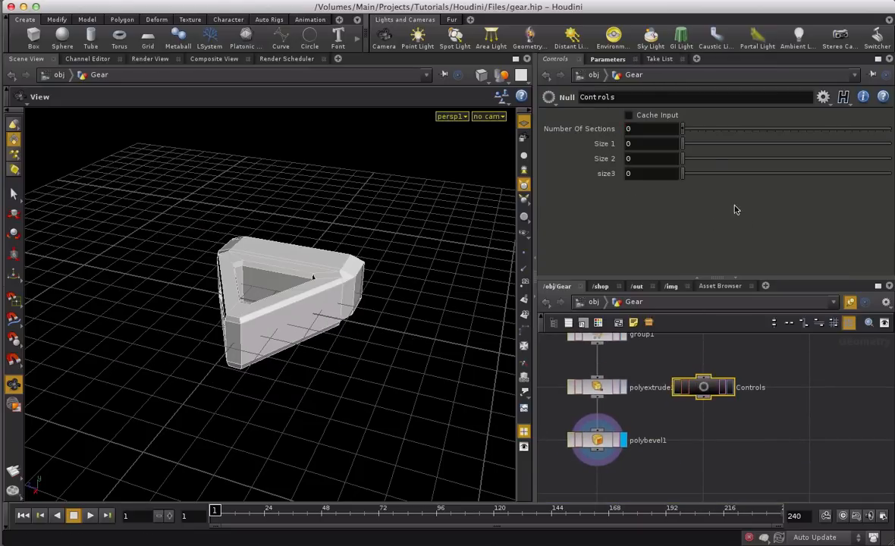
left_click_drag(684, 134, 766, 132)
left_click(749, 418)
middle_click_drag(751, 379, 747, 480)
left_click(696, 483)
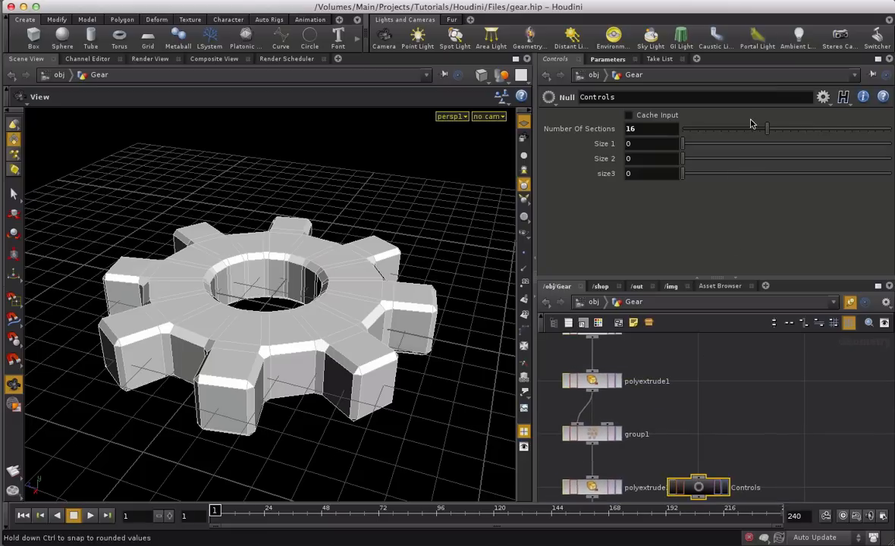
left_click_drag(760, 129, 793, 129)
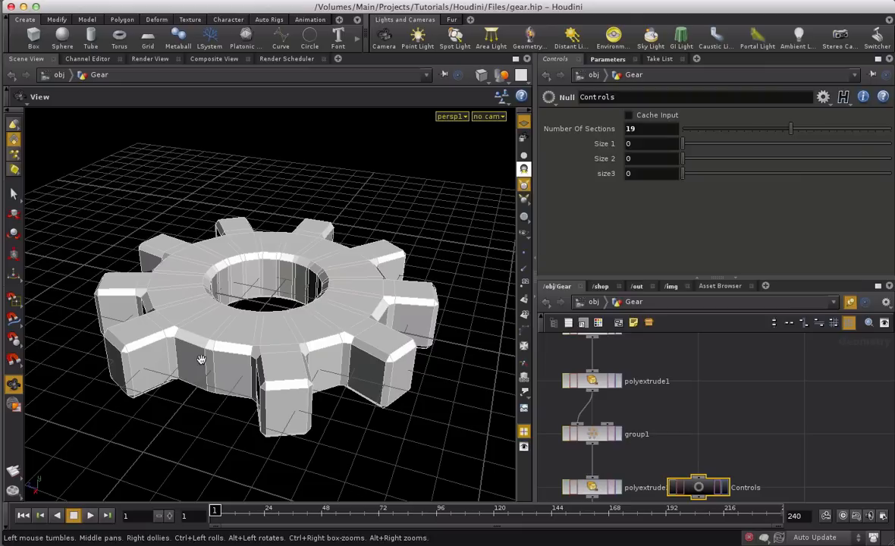
- Multiply tube1's Columns expression by 2 so it reads ch("../Controls/numberOfSections")*2, and switch the parameter back to its value display
left_click(706, 382)
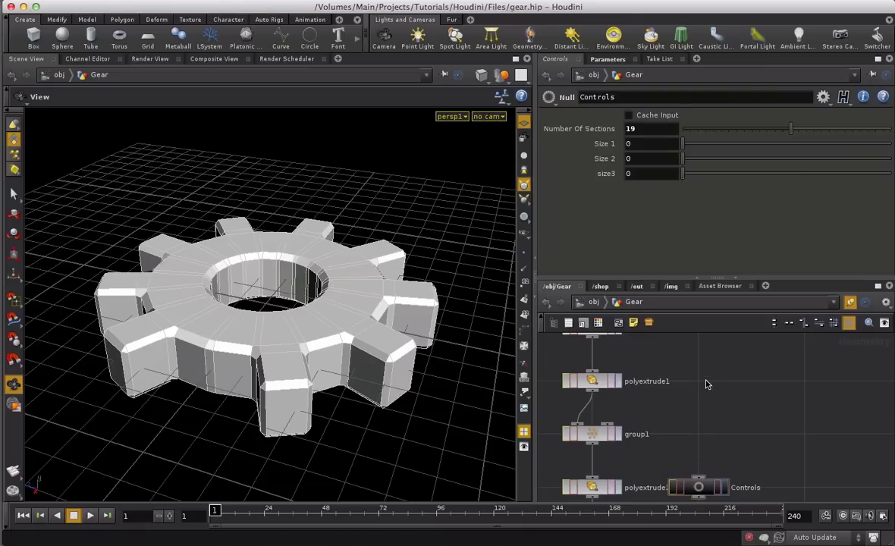
middle_click_drag(706, 370, 709, 480)
left_click(589, 440)
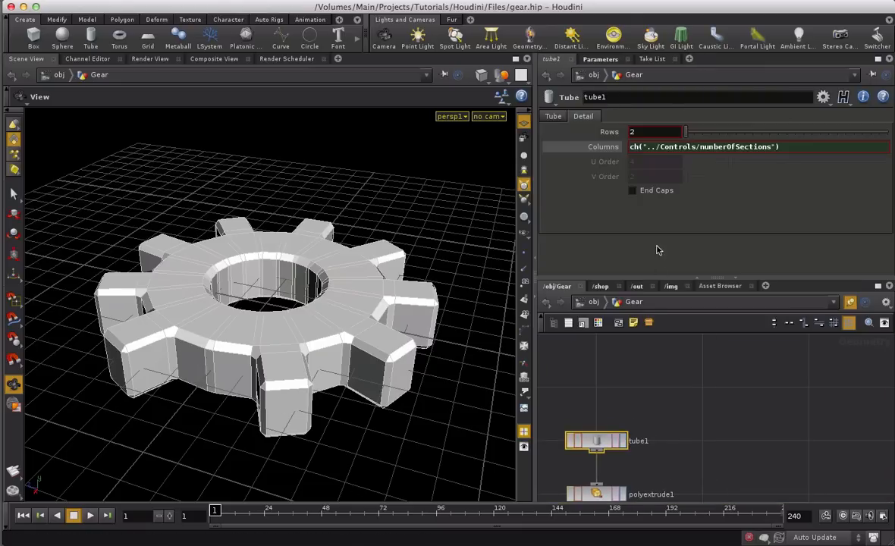
left_click(817, 144)
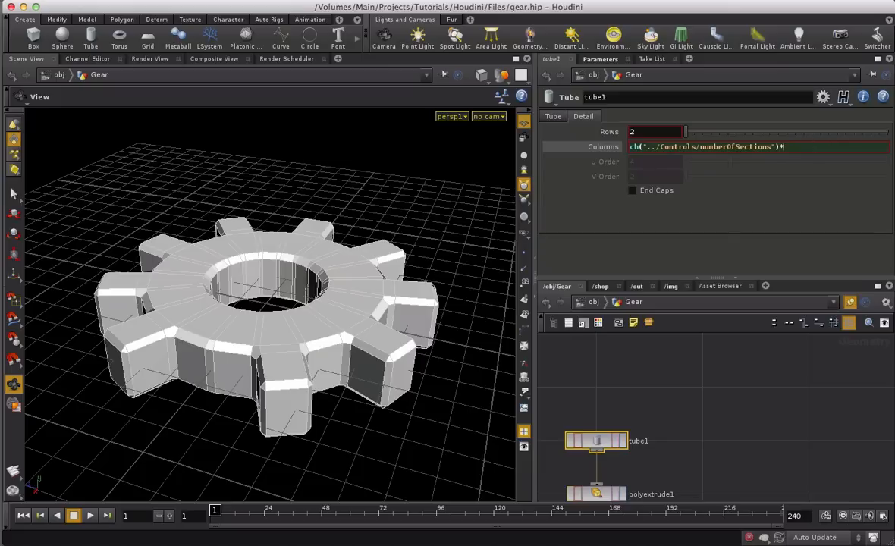
key("Return")
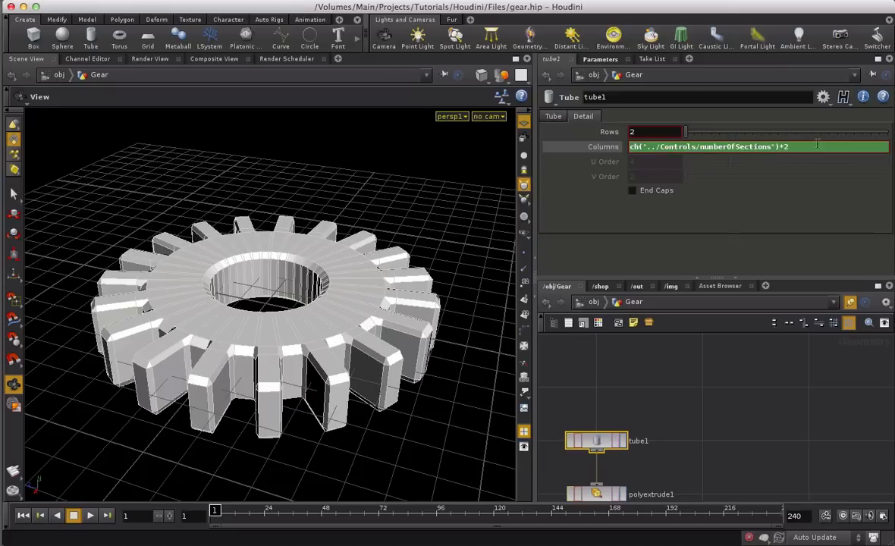
left_click(605, 148)
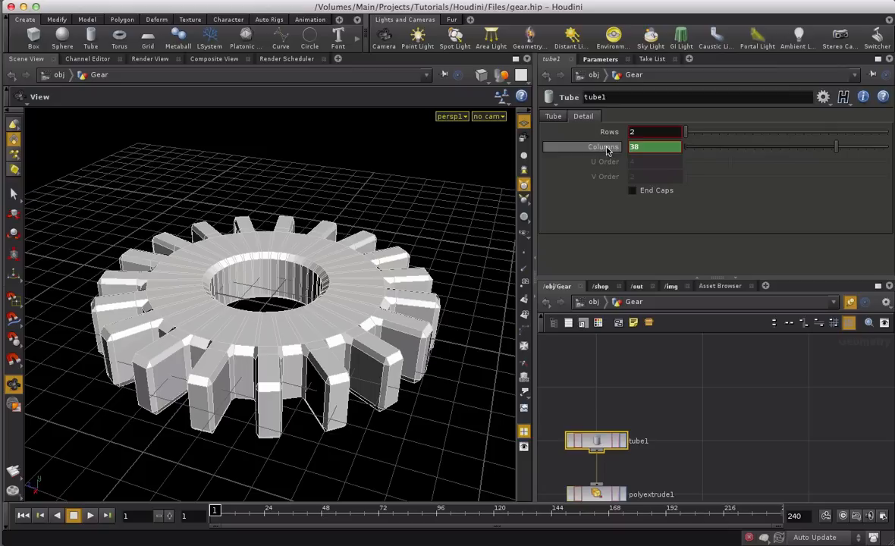
- Set Number Of Sections on the Controls node to 7
middle_click_drag(706, 441, 692, 384)
scroll(662, 398, "down", 5)
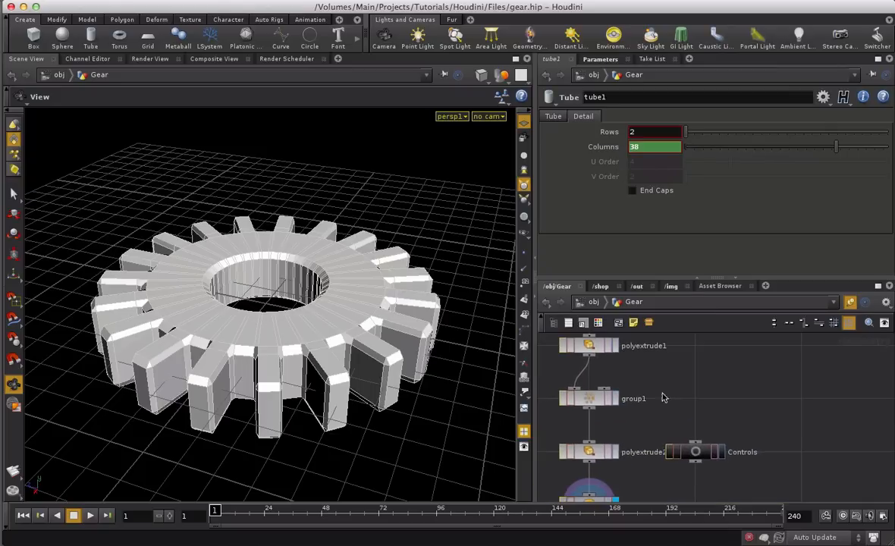
left_click(695, 451)
left_click_drag(723, 128, 696, 141)
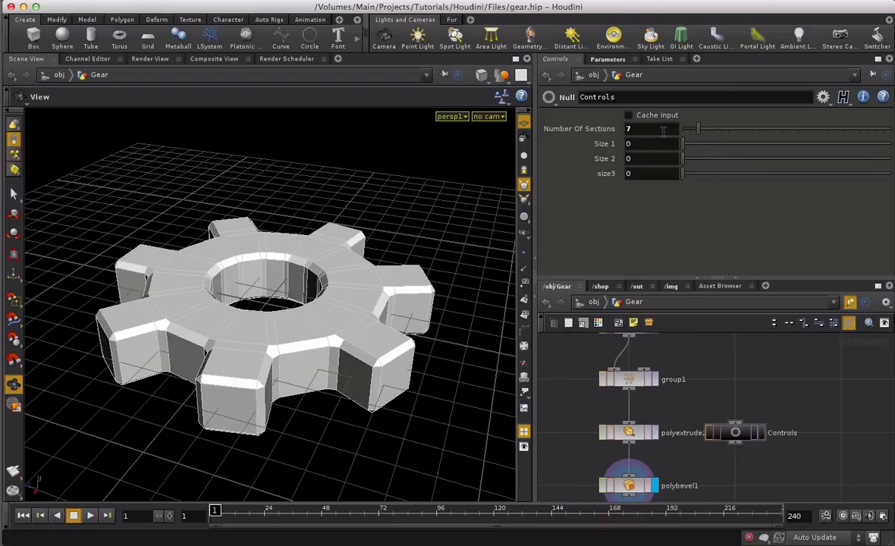
- Link polyextrude2's Z translate to the Size 1 control with a relative reference and set Size 1 to 0.87
right_click(649, 144)
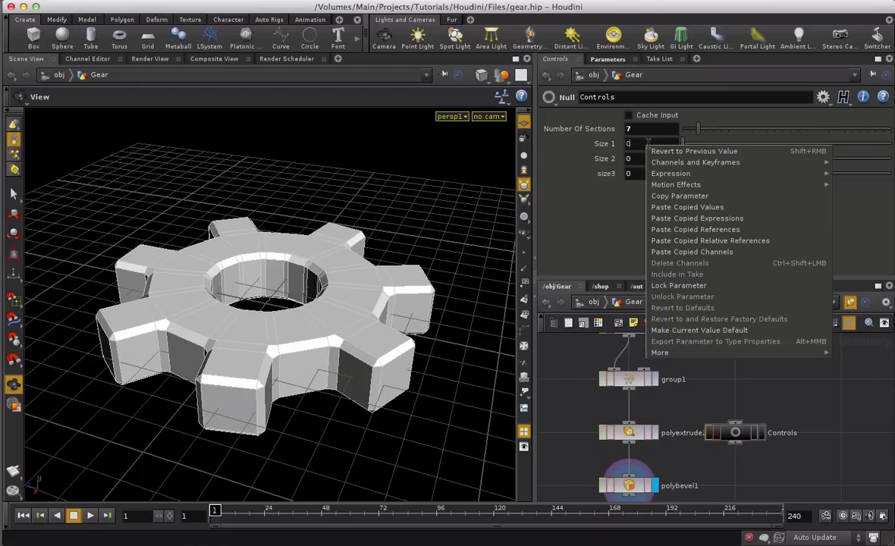
left_click(666, 198)
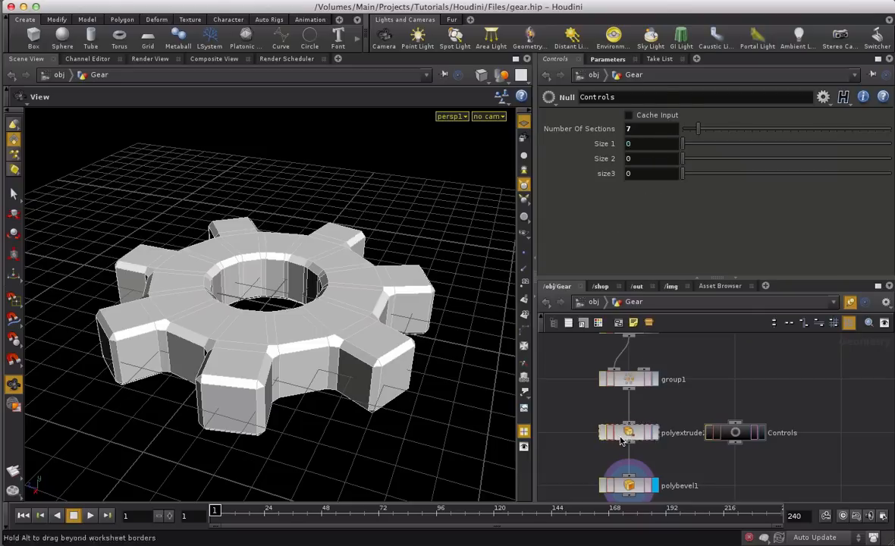
left_click(608, 430)
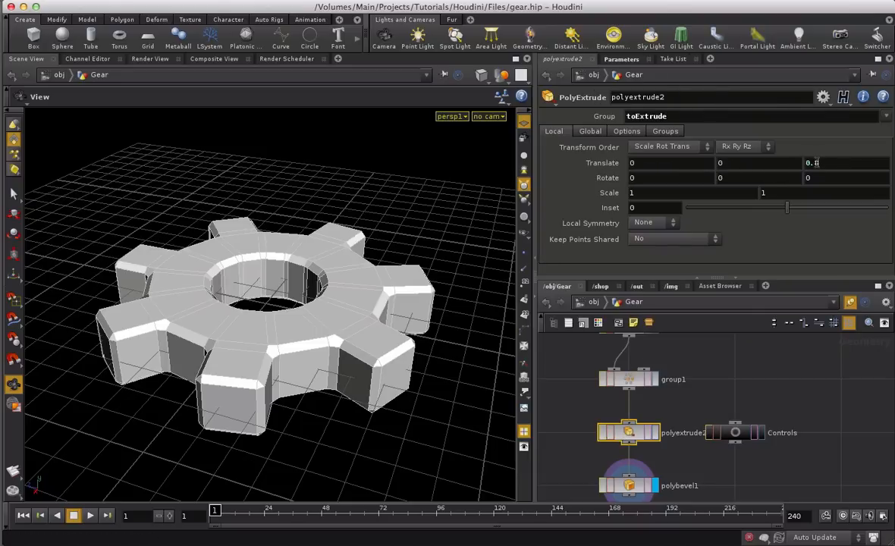
right_click(816, 162)
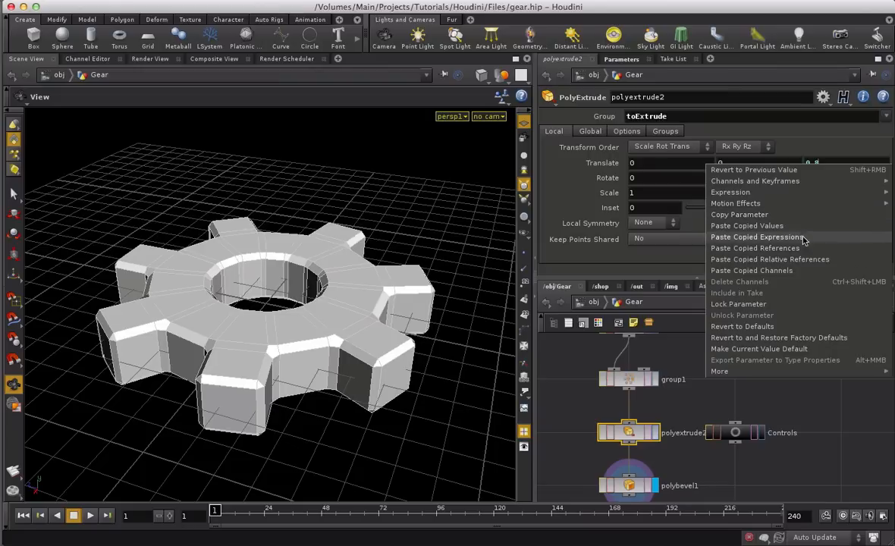
left_click(796, 260)
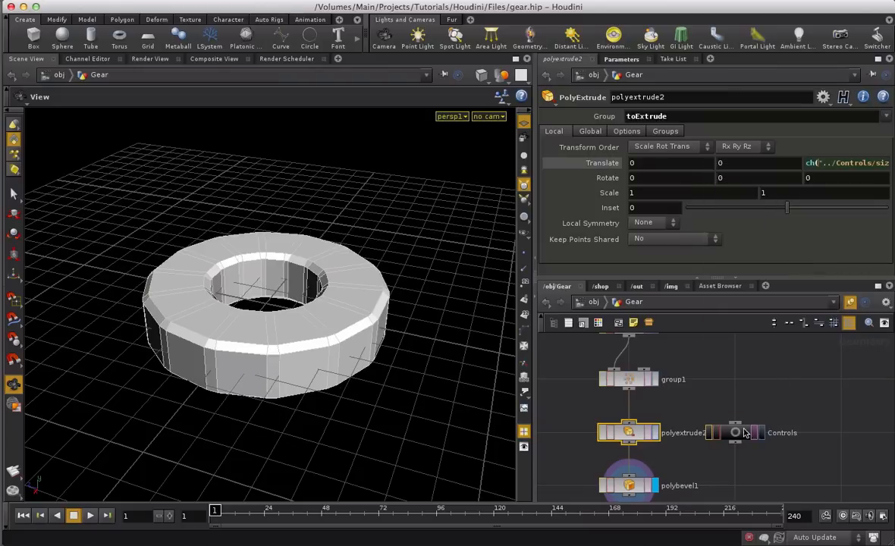
left_click(739, 432)
left_click_drag(683, 144, 700, 150)
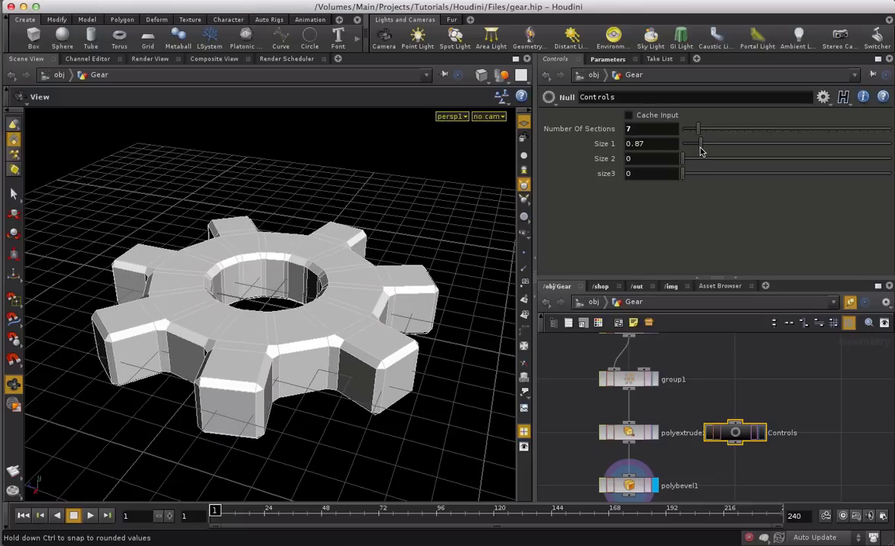
- Copy the Size 2 parameter from Controls and paste it as a relative reference into polyextrude1's Z translate
right_click(637, 155)
mouse_move(671, 184)
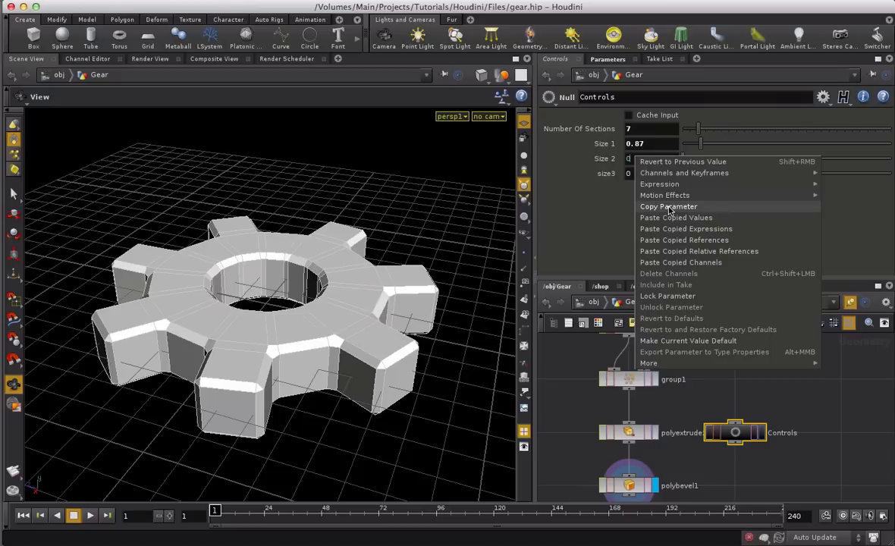
left_click(669, 207)
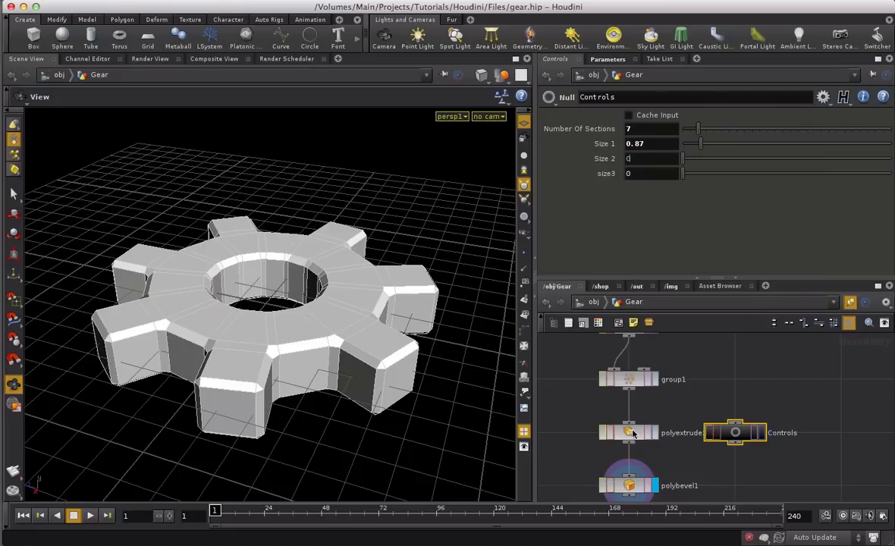
left_click(631, 432)
left_click(628, 484)
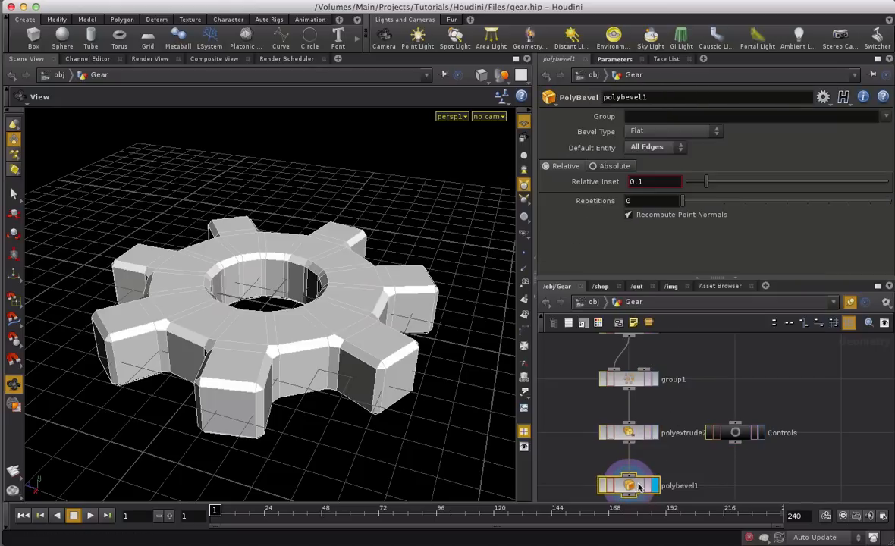
scroll(700, 386, "up", 3)
left_click(635, 382)
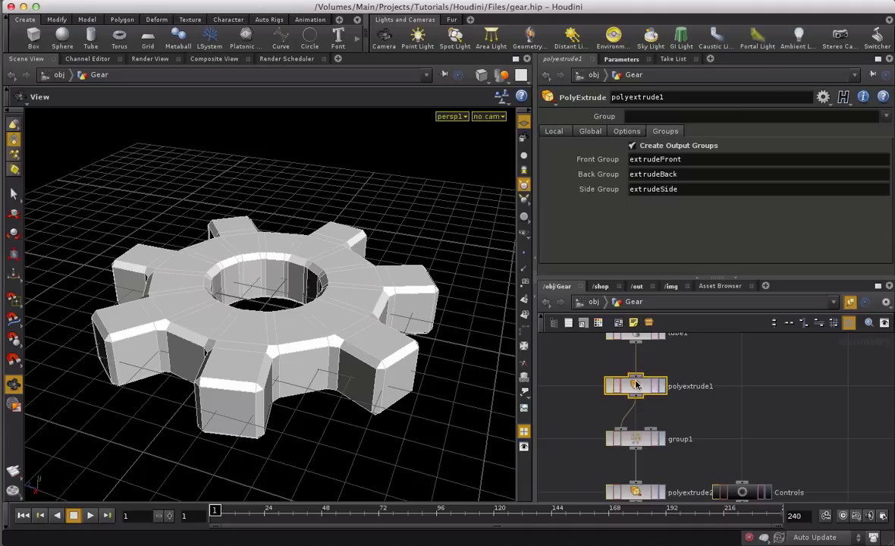
left_click(555, 131)
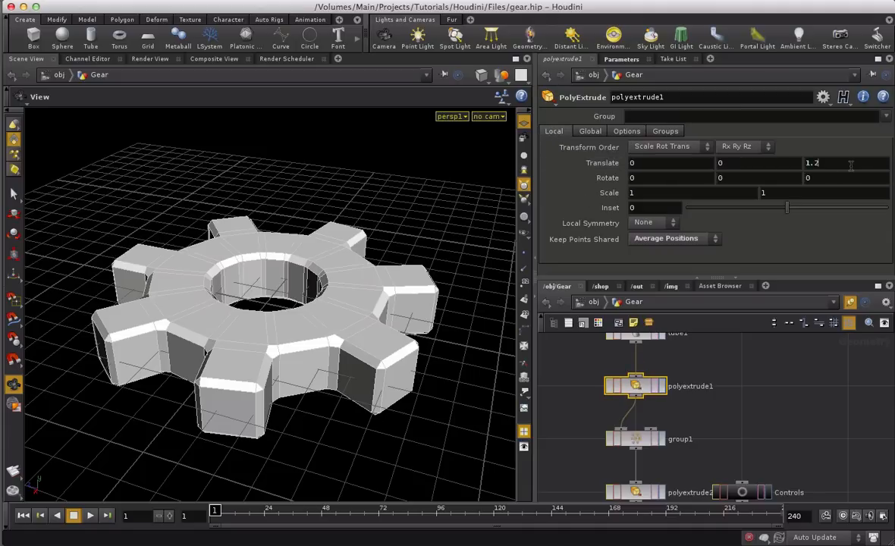
right_click(851, 166)
left_click(751, 241)
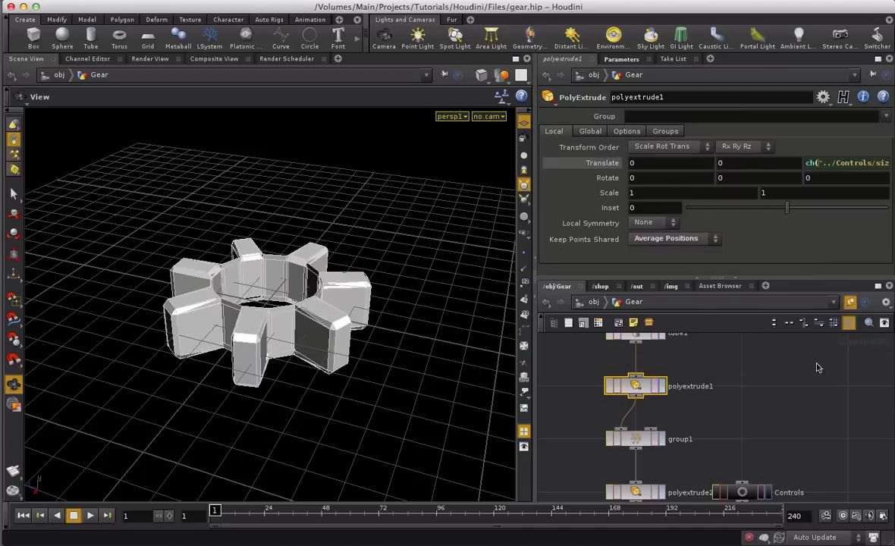
- Set Size 2 on the Controls node to 1.7
scroll(804, 428, "down", 3)
left_click(747, 421)
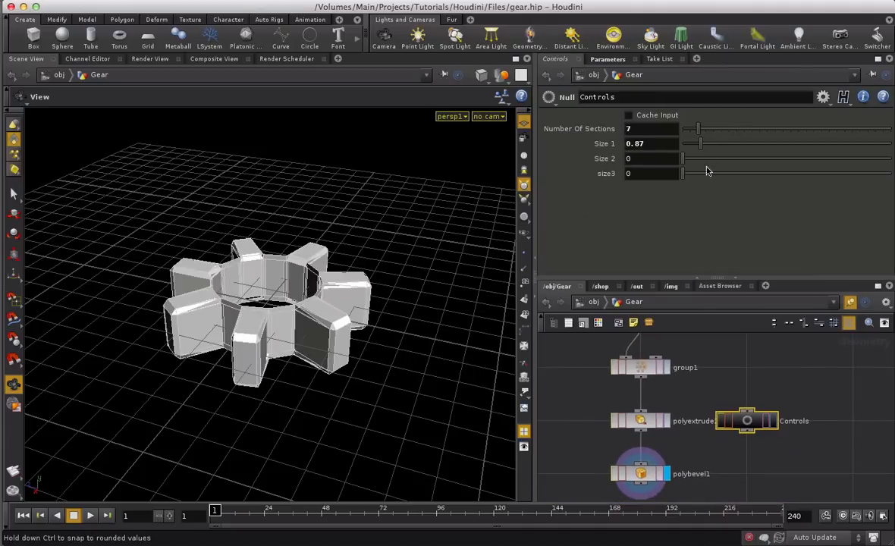
left_click_drag(682, 158, 695, 159)
mouse_move(721, 159)
left_mouse_down()
mouse_move(690, 159)
mouse_move(717, 159)
left_mouse_up()
- Add a PolyExtrude node connected after polybevel1 and make it the displayed node
middle_click_drag(738, 460, 775, 369)
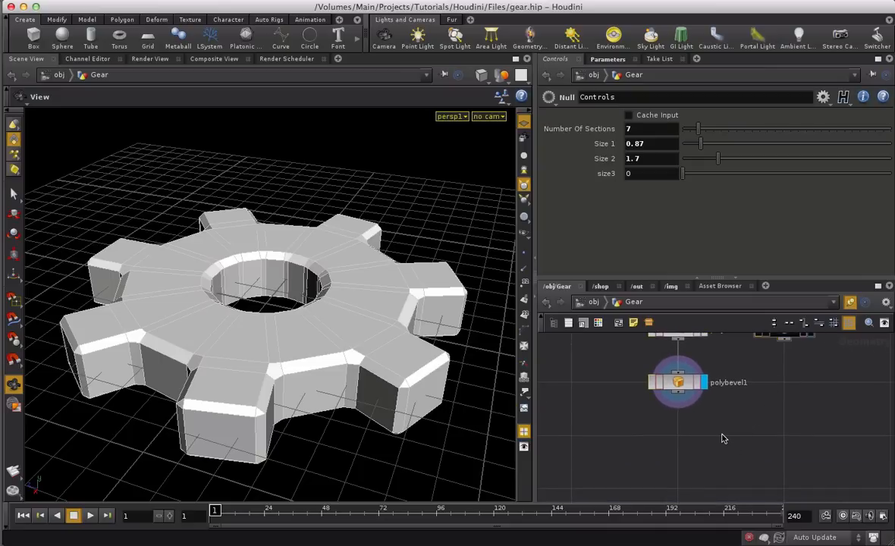
key("Tab")
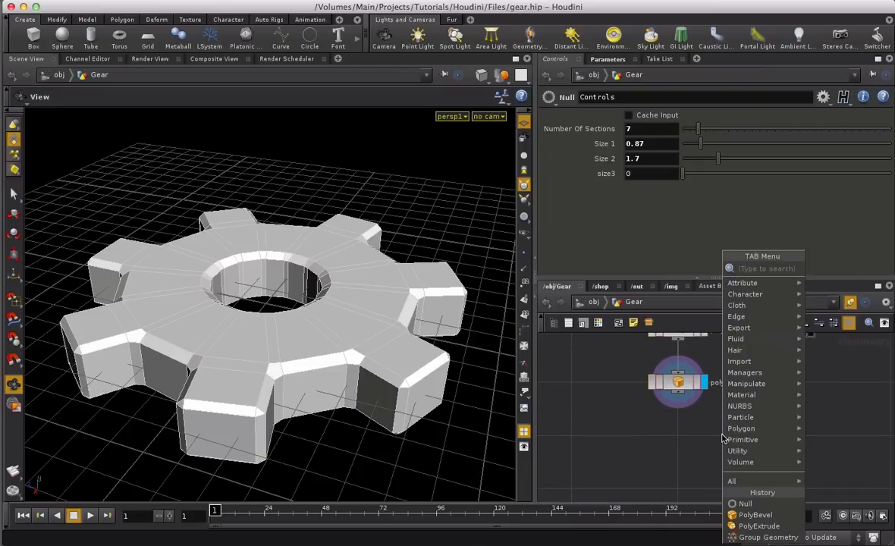
type("ex")
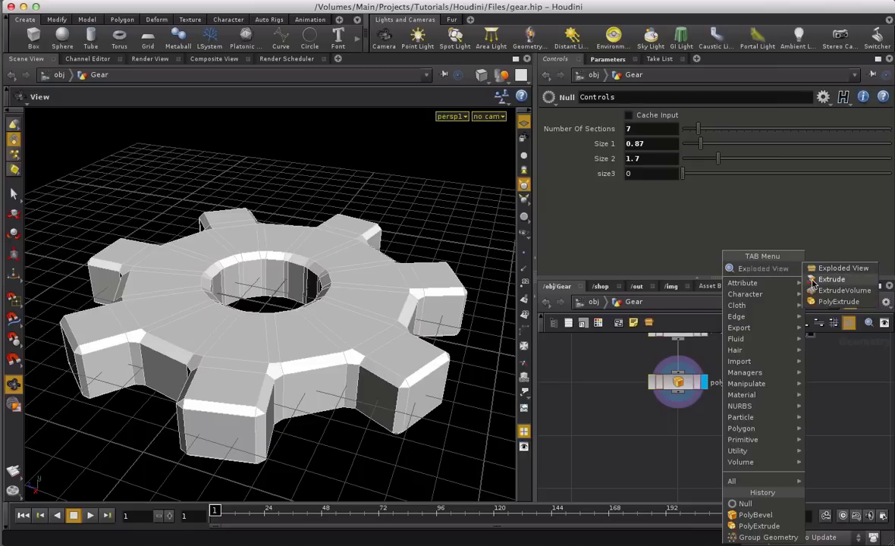
left_click(808, 307)
left_click(678, 435)
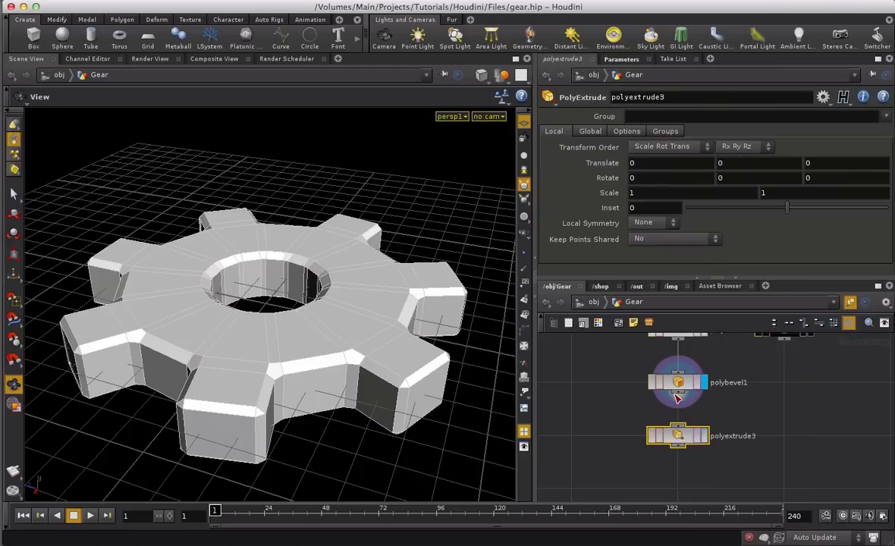
left_click(704, 435)
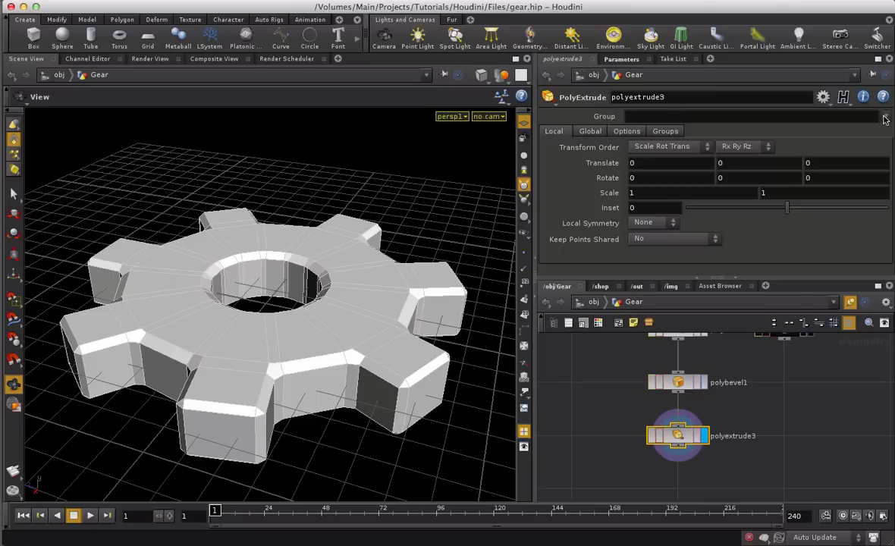
key("Escape")
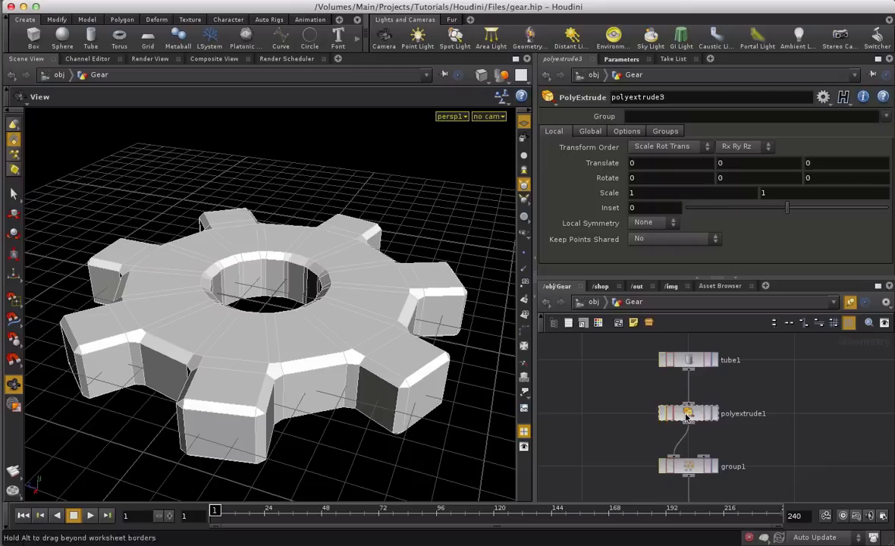
- Rename the side output group of polyextrude1 to sideOfTheGear
left_click(686, 413)
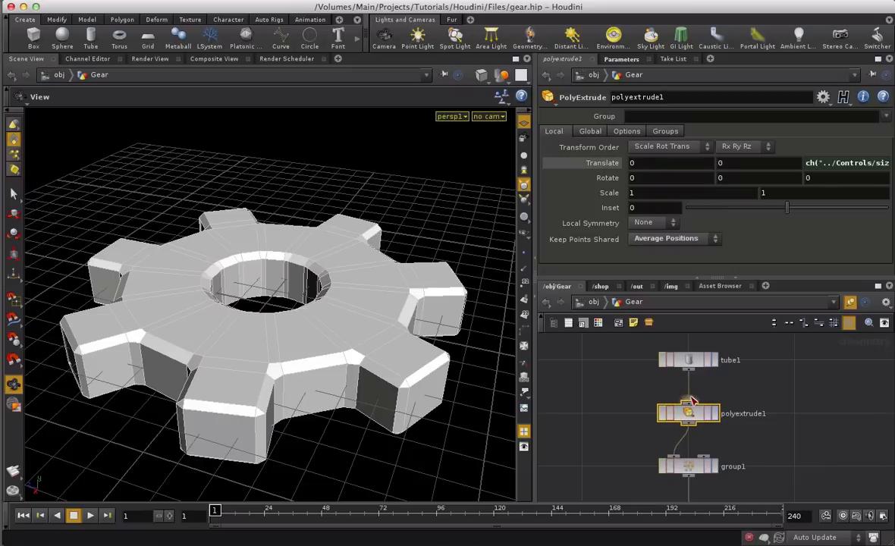
left_click(664, 132)
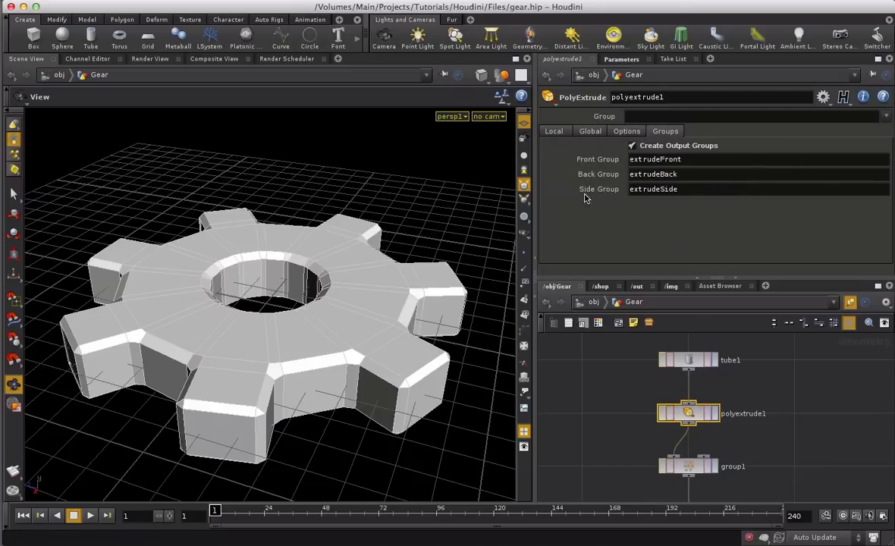
left_click_drag(692, 194, 589, 196)
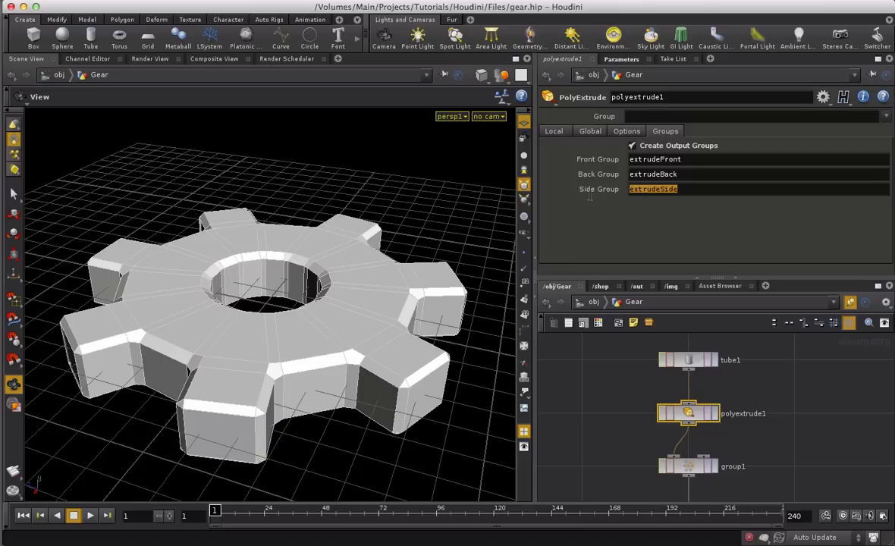
type("sideOfTheGear")
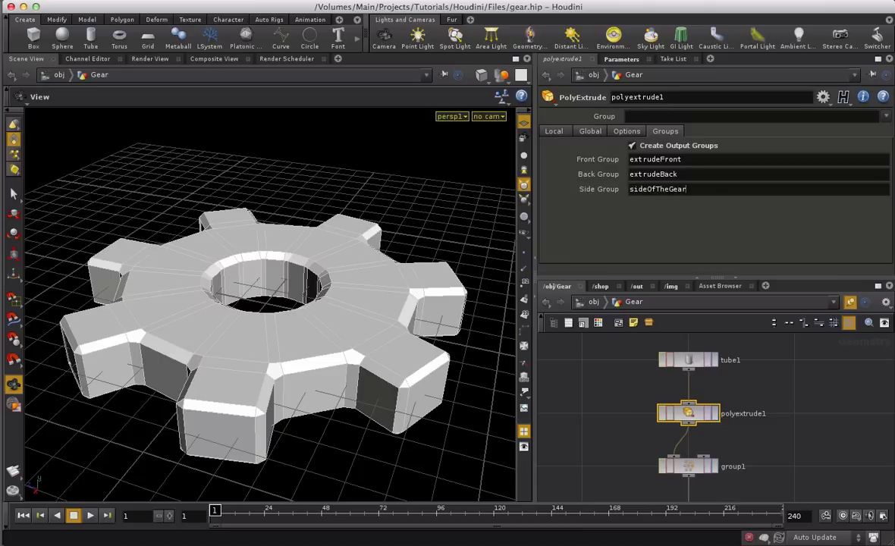
key("Return")
left_click(806, 417)
- Restrict polyextrude3 to the sideOfTheGear group and set its Z translate to 0.3
middle_click_drag(793, 463, 735, 307)
middle_click_drag(719, 463, 739, 418)
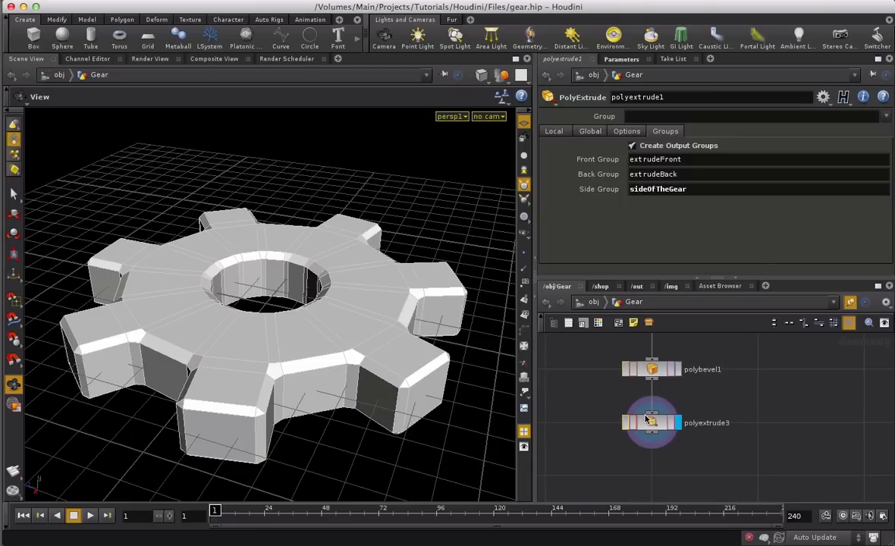
left_click(652, 423)
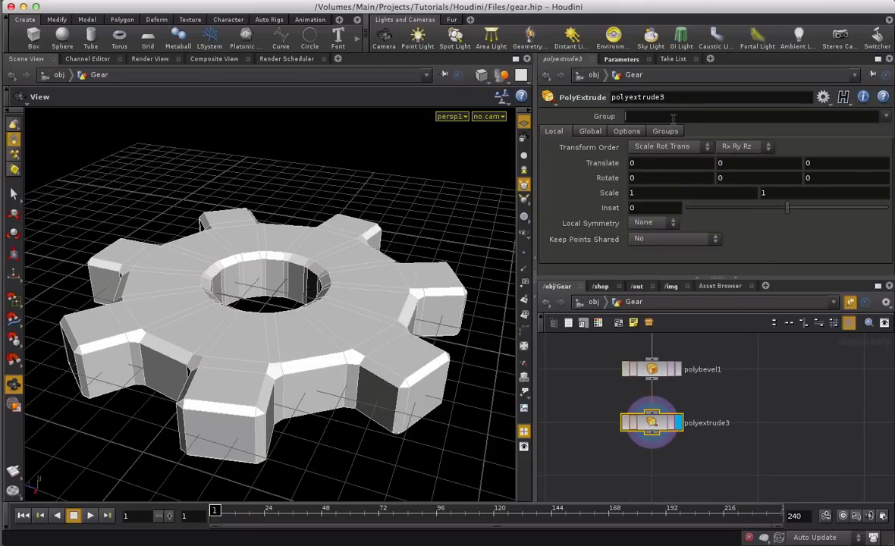
type("sideOfTheGear")
key("Return")
mouse_move(834, 166)
middle_mouse_down()
mouse_move(865, 158)
mouse_move(833, 166)
middle_mouse_up()
- Rewire polybevel1 so it follows polyextrude3, display polybevel1, and leave a gap between the two nodes
middle_click_drag(775, 417, 746, 427)
left_click_drag(653, 374, 652, 497)
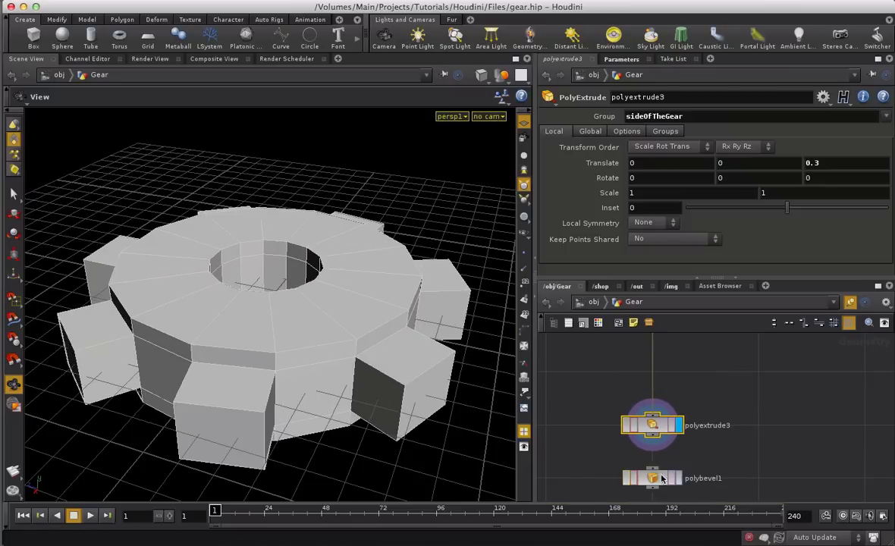
left_click(653, 464)
left_click(679, 478)
left_click_drag(653, 427, 654, 375)
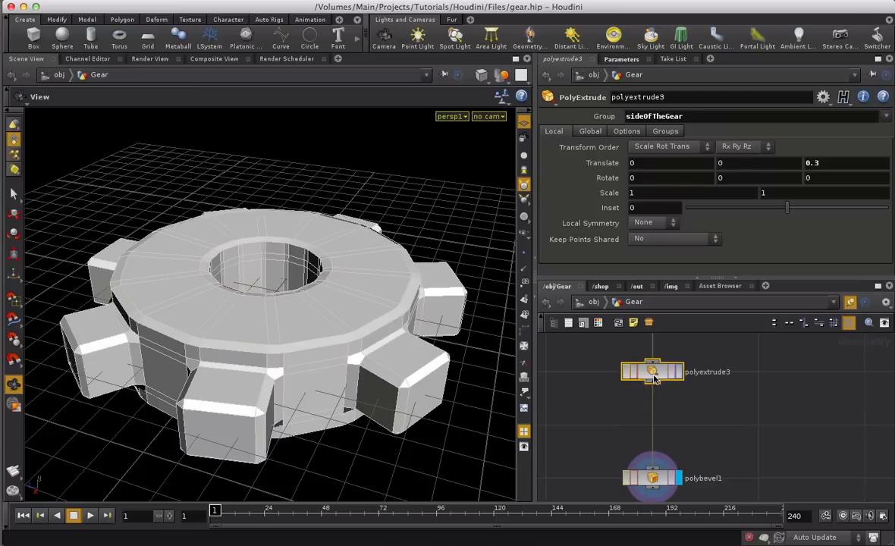
- Reset polyextrude3's Z translate to 0, set Inset to -0.262 and Keep Points Shared to Average Positions
middle_click(832, 162)
middle_click(832, 163, "ctrl")
left_click_drag(788, 207, 759, 212)
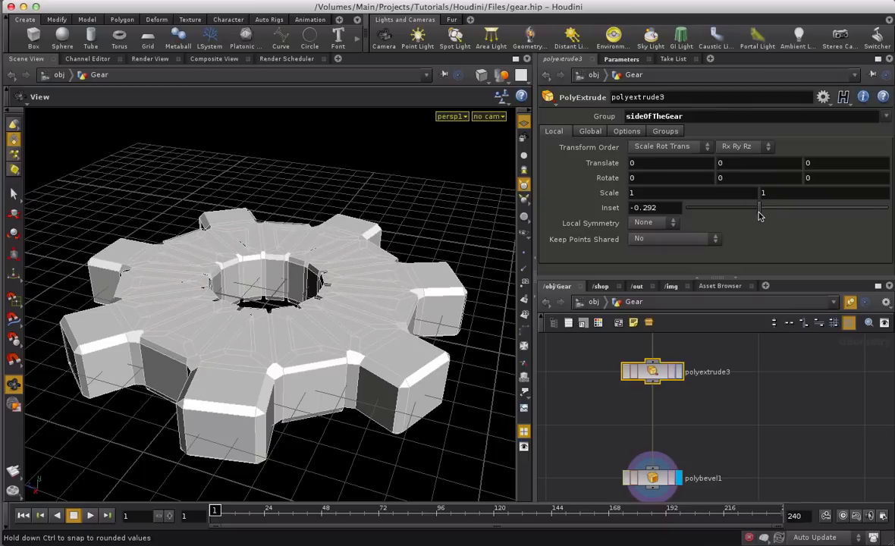
left_click(697, 241)
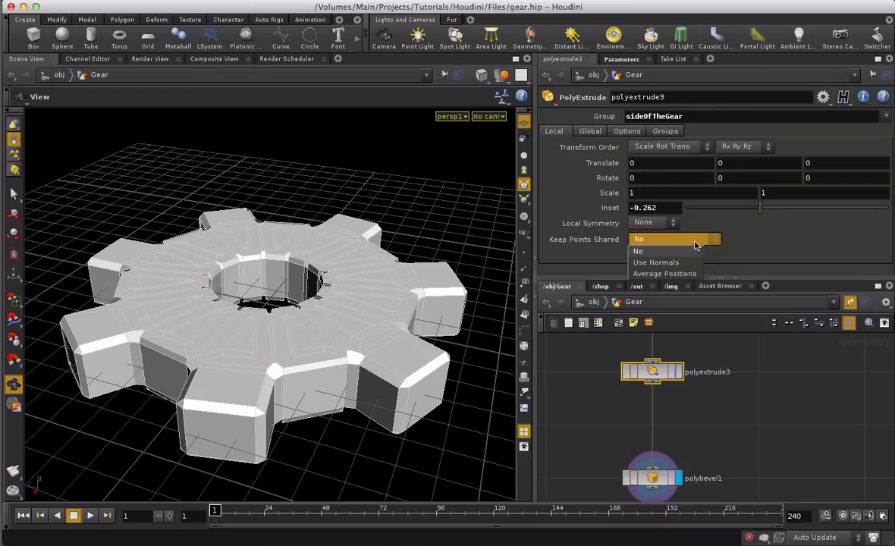
left_click(664, 273)
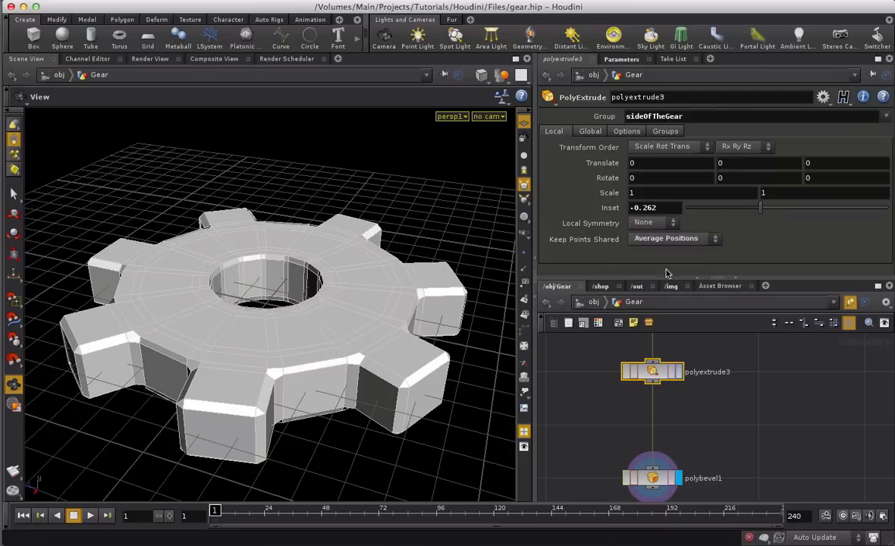
- Enable Create Output Groups on polyextrude3
left_click(670, 146)
left_click(665, 132)
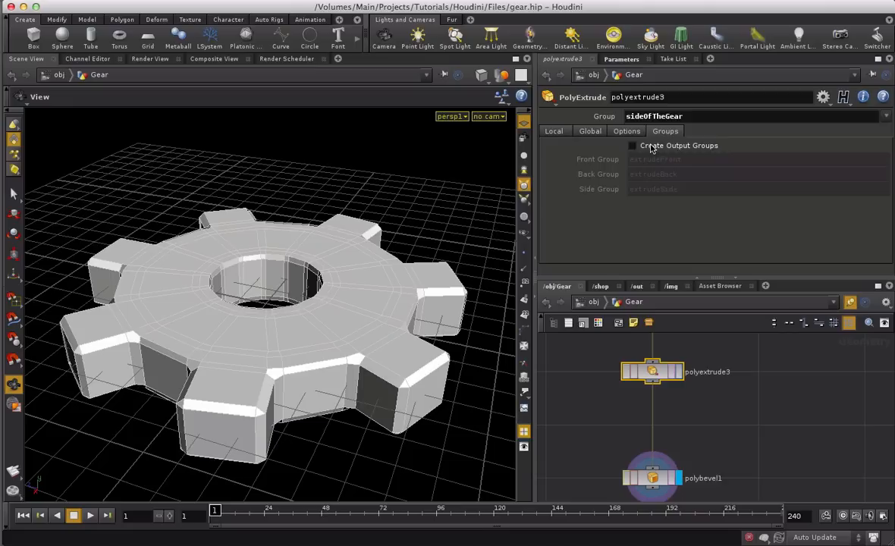
left_click(631, 145)
- Insert another PolyExtrude node between polyextrude3 and polybevel1
left_click(714, 439)
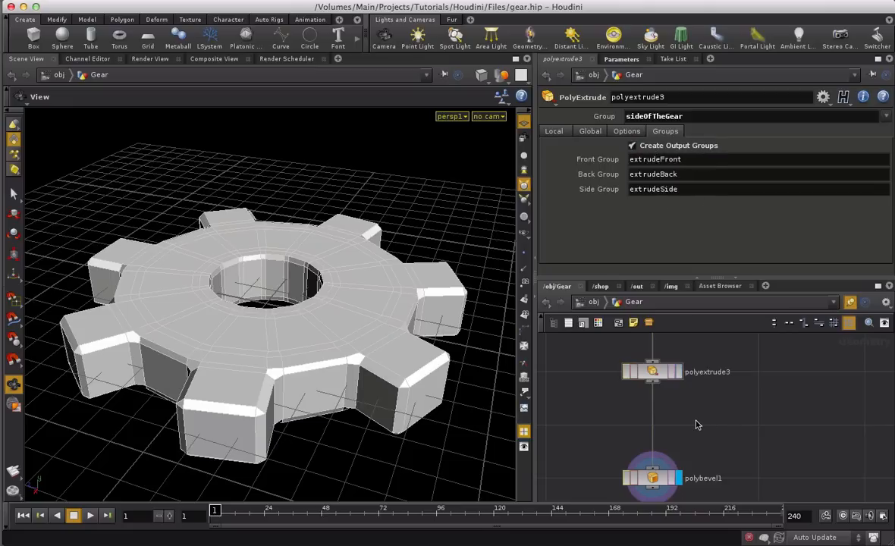
key("Tab")
type("Extrude")
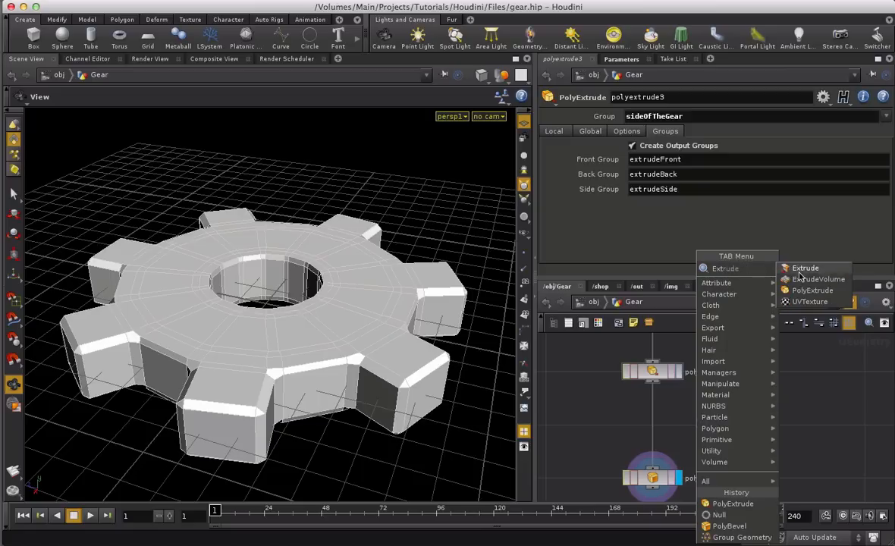
left_click(811, 291)
left_click(654, 425)
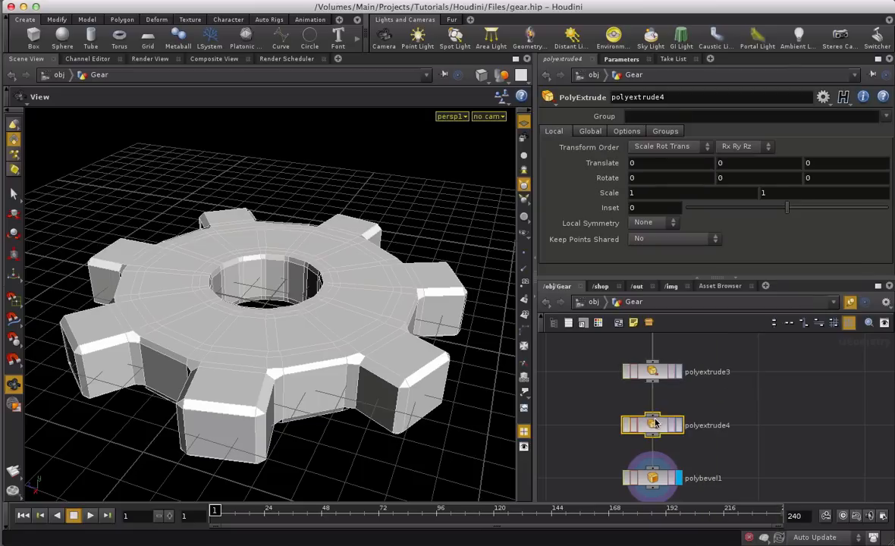
- Rename polyextrude3's front output group to extrudeFront1 and extrude that group in polyextrude4 with a Z translate of -0.2
left_click(648, 371)
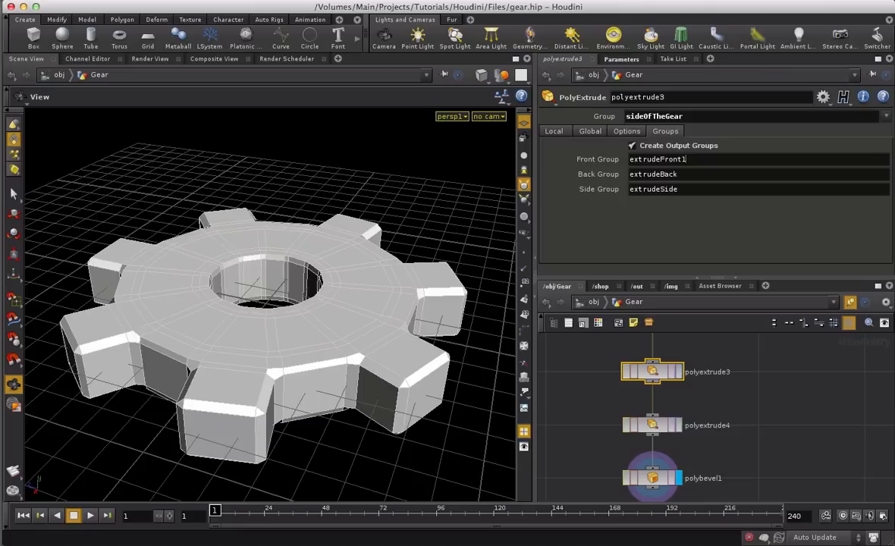
key("Return")
left_click(653, 424)
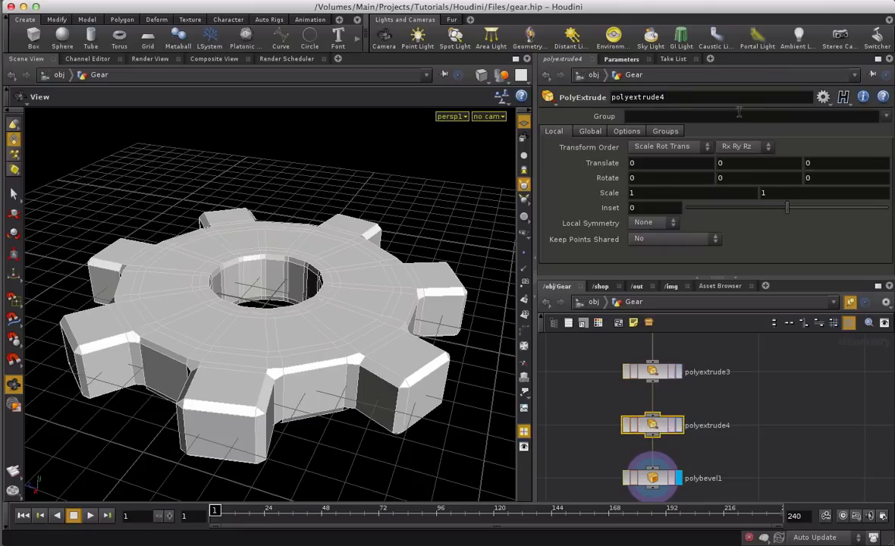
left_click(821, 114)
left_click(811, 140)
middle_click_drag(823, 160, 799, 162)
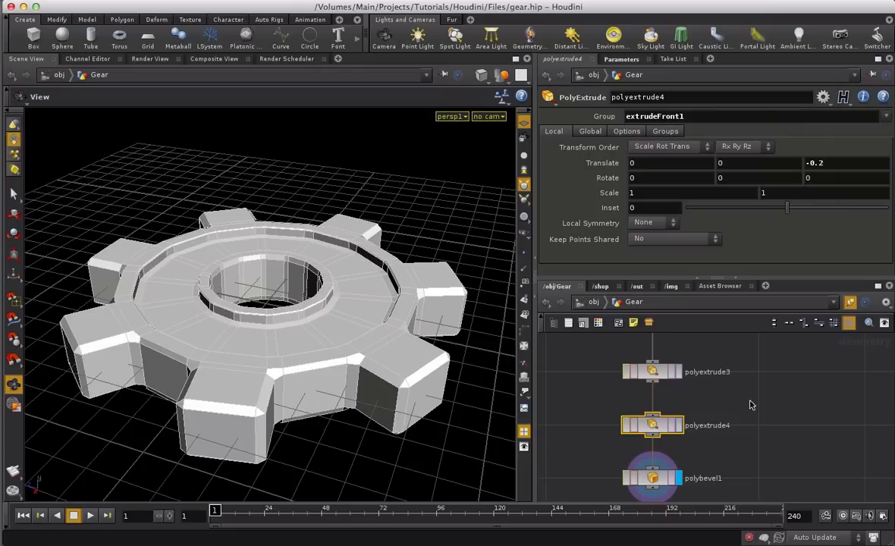
- Copy the size3 parameter from Controls and paste it as a relative reference into polyextrude4's Z translate
middle_click_drag(749, 408, 746, 370)
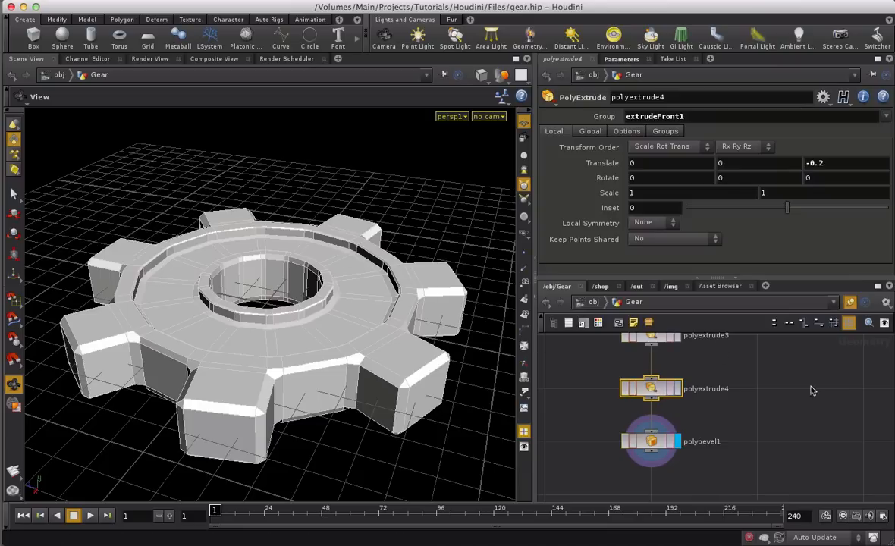
middle_click_drag(796, 393, 739, 479)
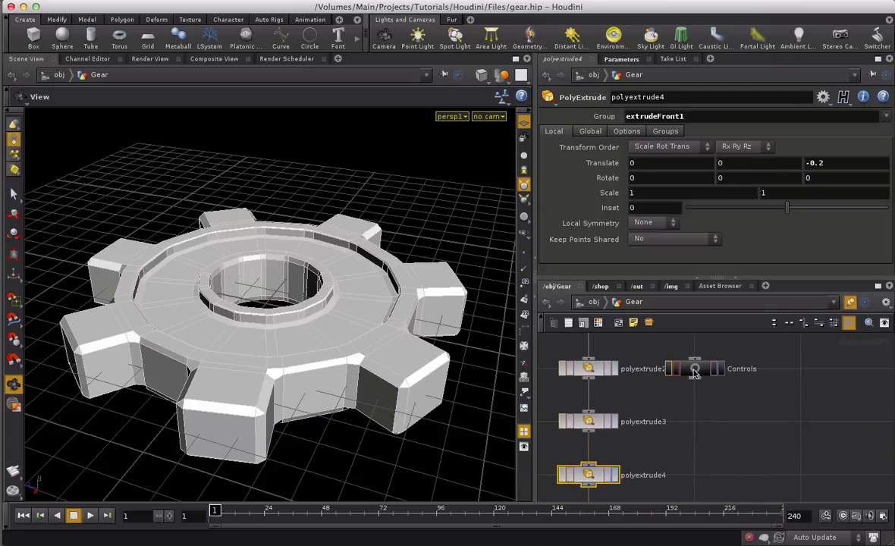
left_click(695, 369)
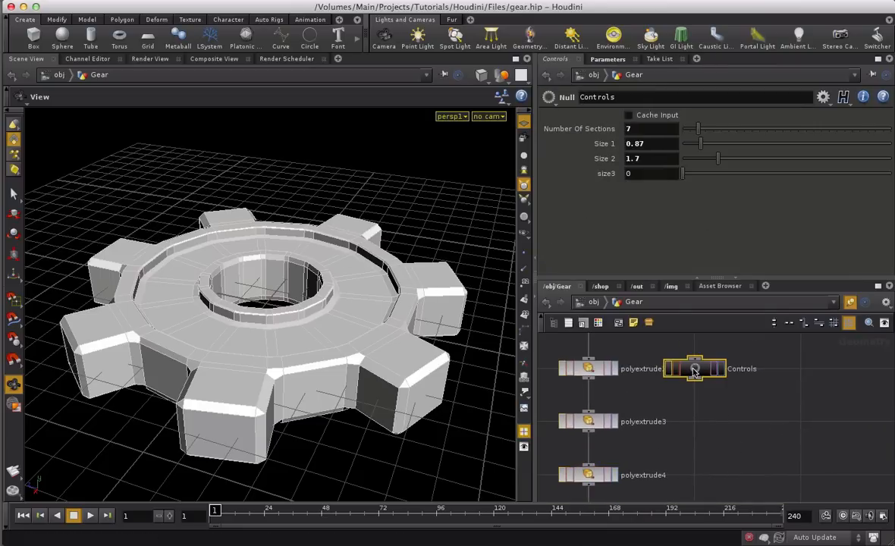
right_click(646, 175)
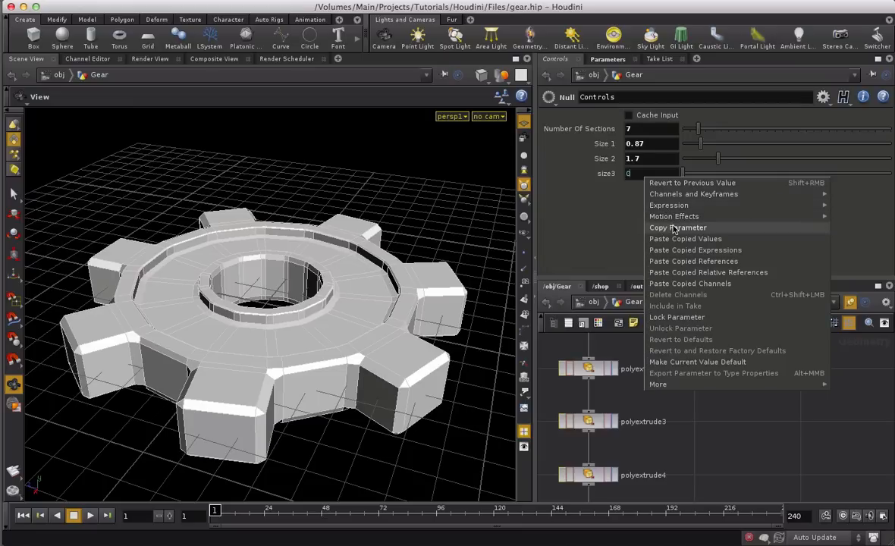
left_click(653, 228)
middle_click_drag(749, 464, 829, 333)
left_click(666, 346)
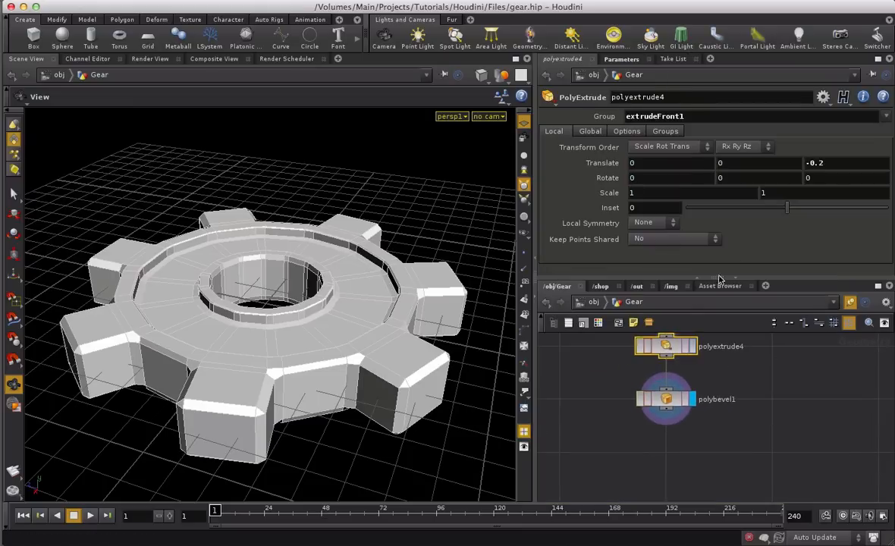
right_click(769, 161)
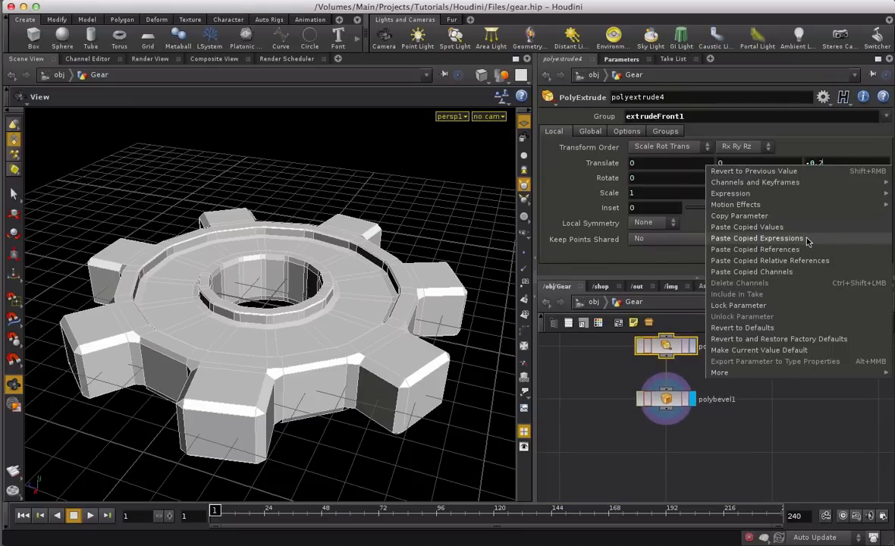
left_click(804, 260)
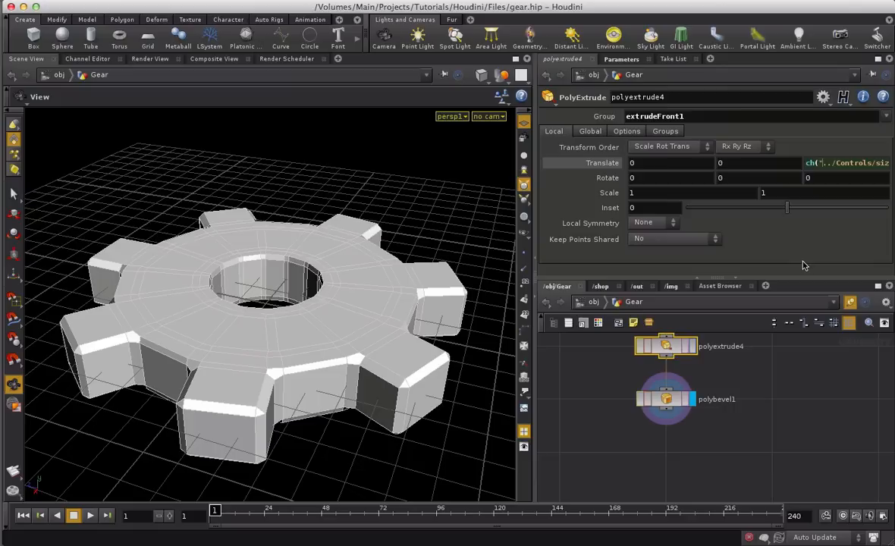
- Set size3 on the Controls node to -0.2
middle_click_drag(725, 390, 766, 504)
middle_click_drag(758, 336, 743, 399)
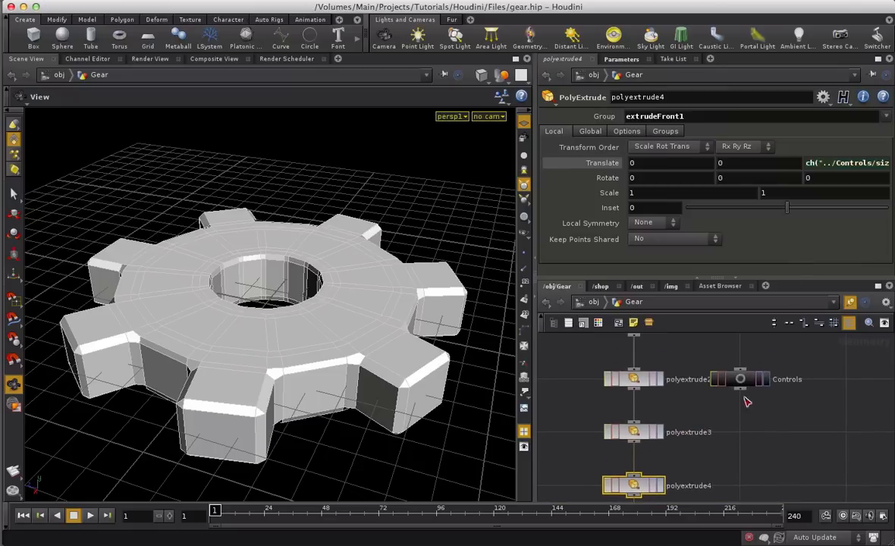
left_click(739, 379)
mouse_move(683, 174)
left_mouse_down()
mouse_move(691, 172)
mouse_move(669, 182)
left_mouse_up()
mouse_move(668, 179)
middle_mouse_down()
mouse_move(602, 167)
mouse_move(641, 184)
mouse_move(663, 179)
middle_mouse_up()
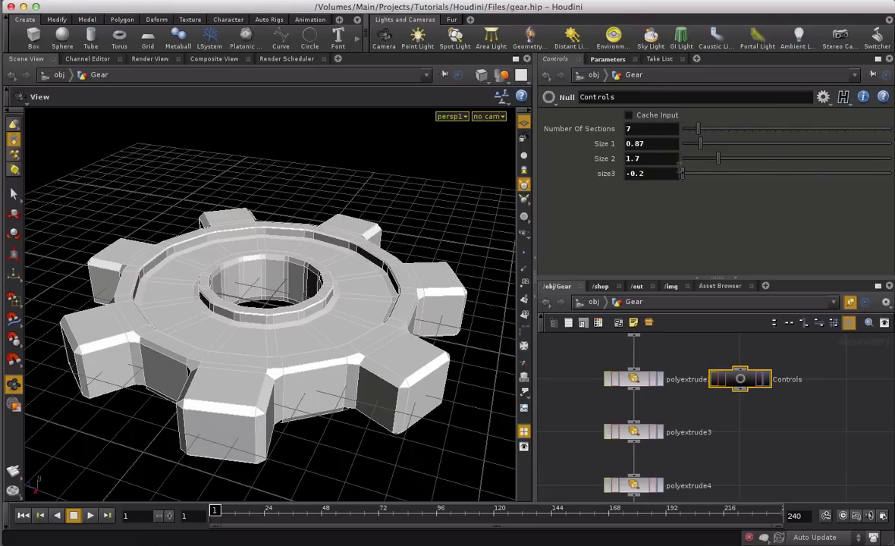
- Relabel the size3 parameter on Controls as "Size 3" and give it a negative slider range
left_click(823, 98)
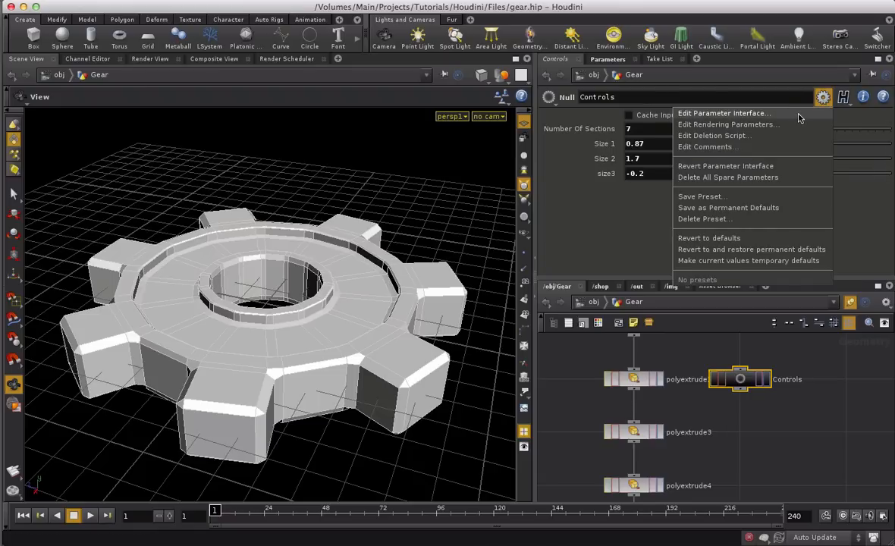
left_click(798, 117)
left_click_drag(539, 20, 427, 37)
left_click(279, 168)
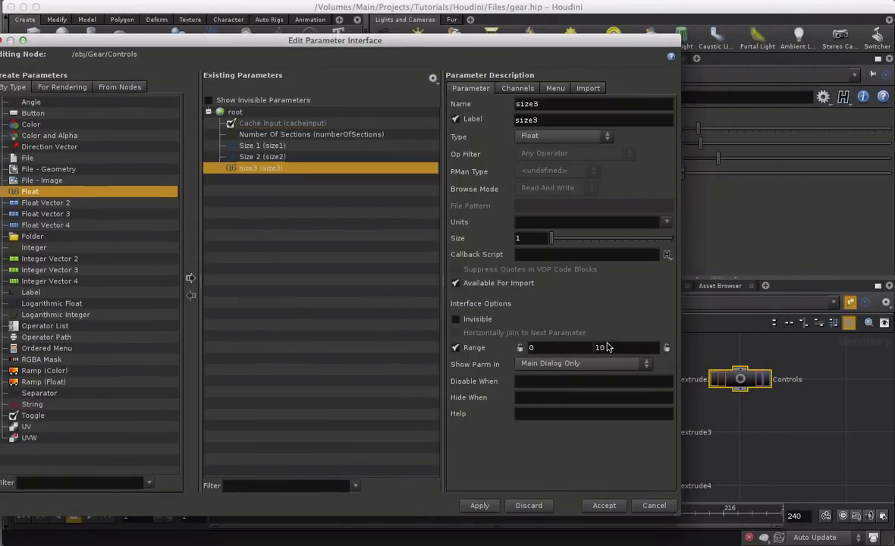
left_click(520, 120)
type("S")
type(" -1")
key("Tab")
left_click(603, 506)
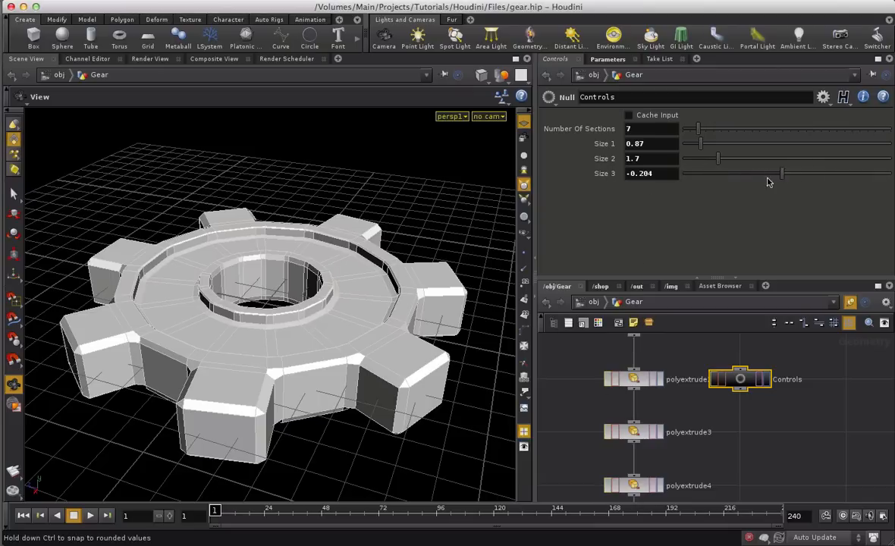
- Try new gear proportions on Controls with Size 3 at -0.21, Size 1 at 0.99 and Size 2 at 1.64
left_click_drag(768, 182, 803, 174)
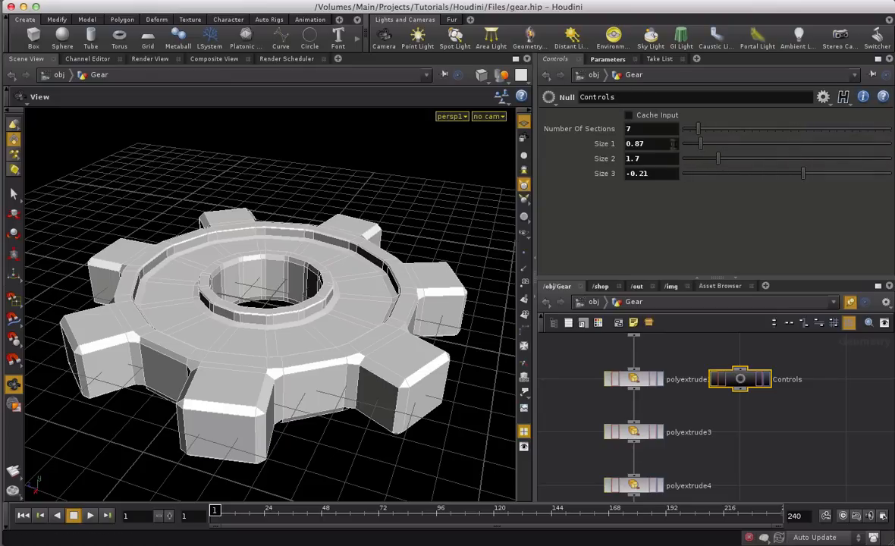
left_click_drag(699, 148, 716, 171)
- Limit the Size 1 parameter's slider range on Controls to 0 through 1
left_click(823, 97)
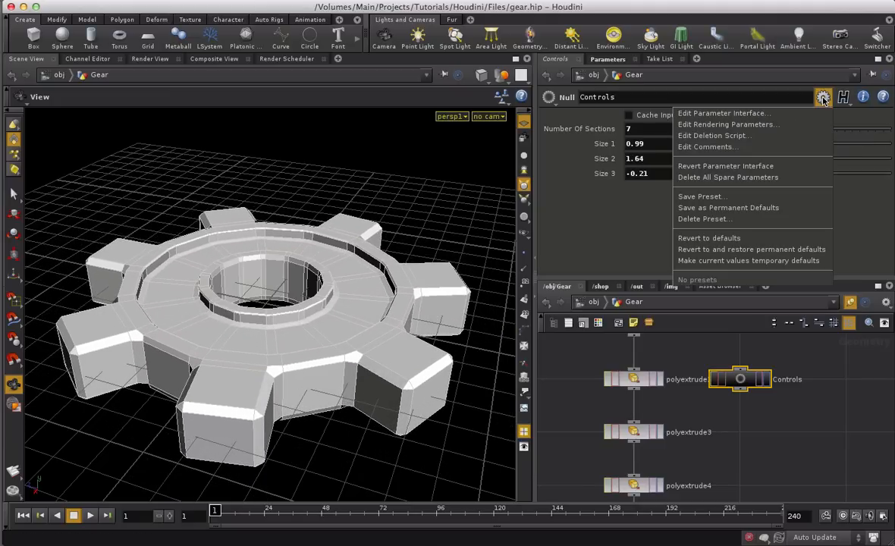
left_click(747, 113)
left_click(334, 129)
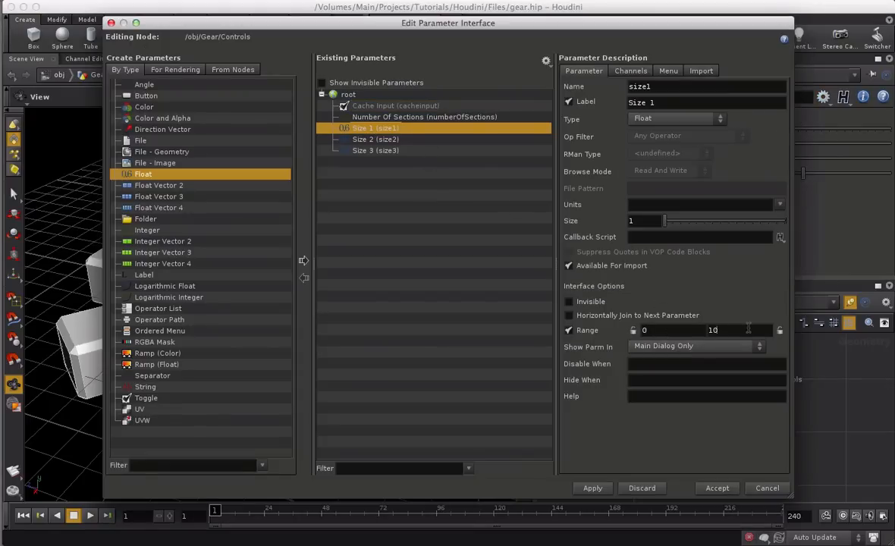
left_click(747, 329)
key("BackSpace")
left_click(592, 488)
- Set the Size 2 parameter's slider range to 1 through 3
left_click(436, 141)
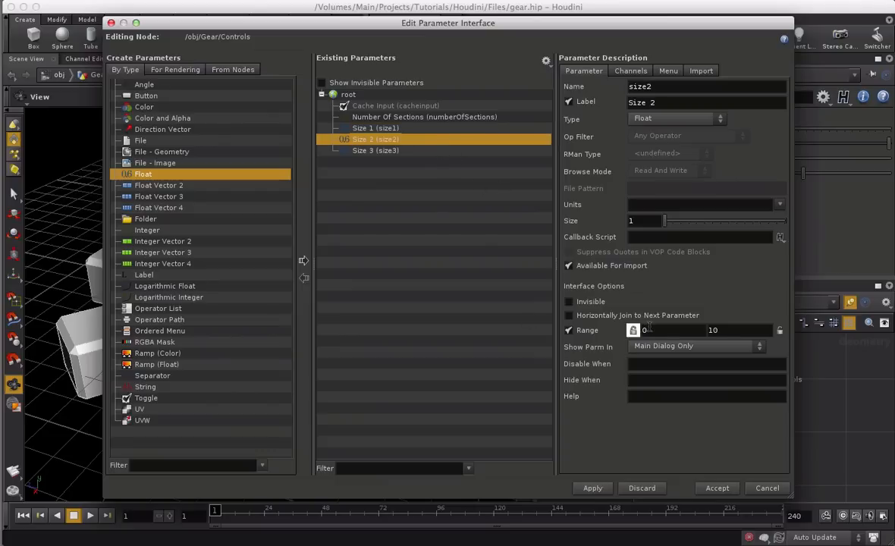
type("1")
key("Tab")
type("5")
left_click(594, 488)
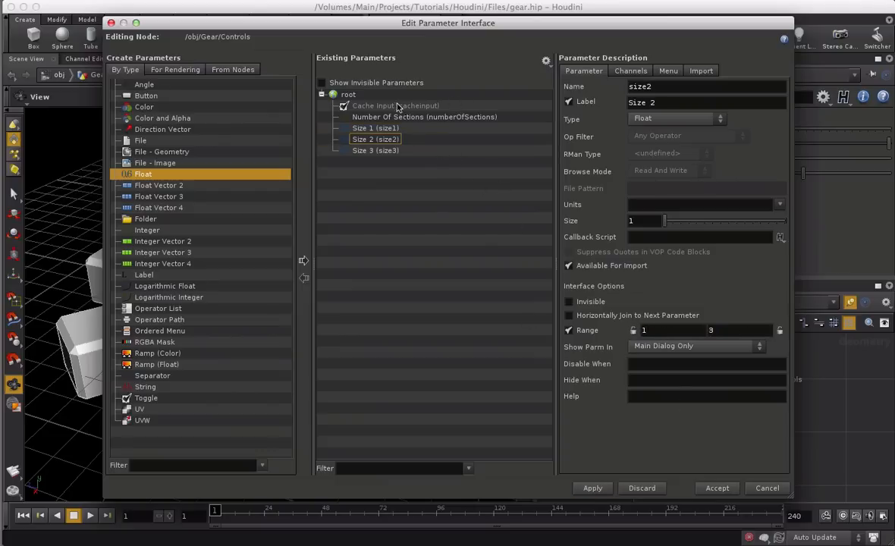
- Make the Cache Input parameter invisible and accept the parameter interface changes
left_click(367, 108)
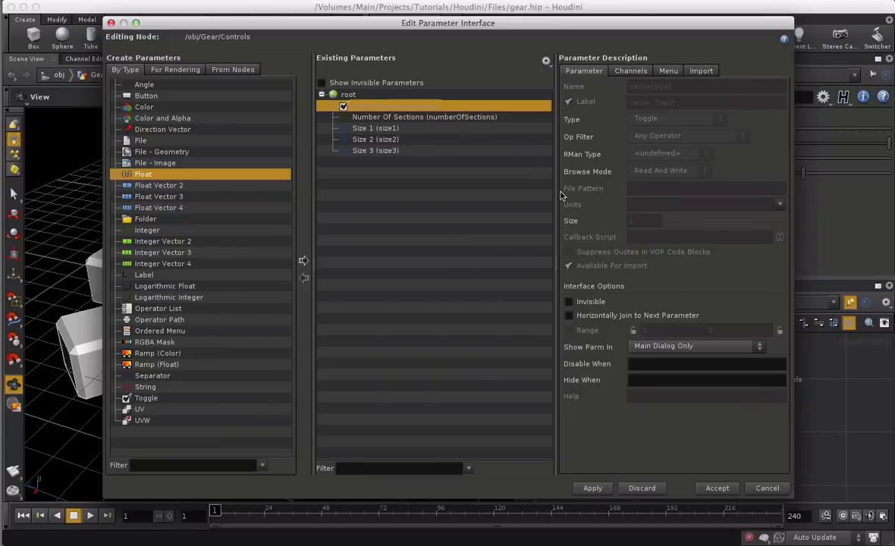
left_click(569, 301)
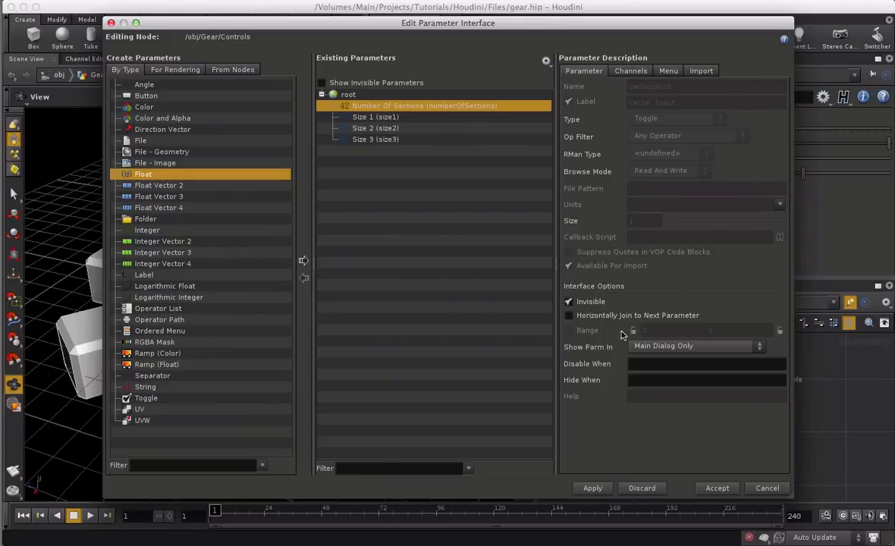
left_click(717, 489)
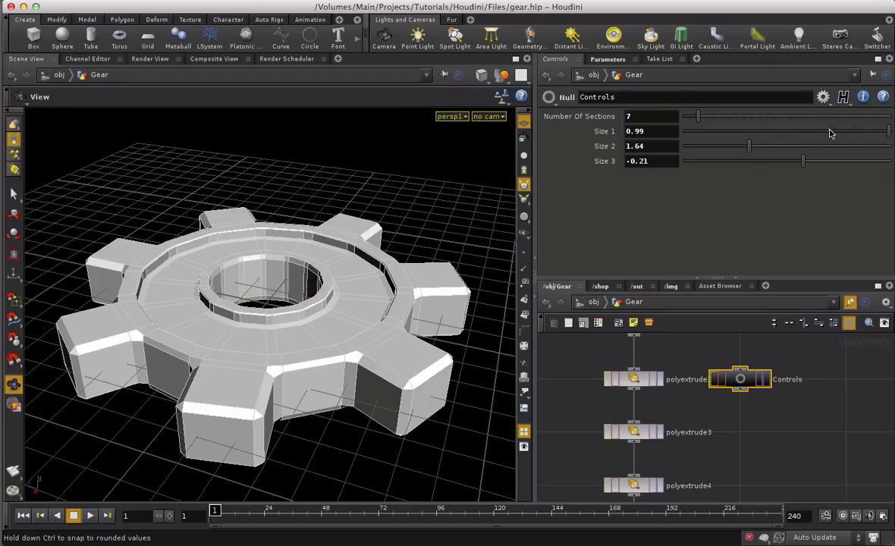
- Set Size 1 to 1, Size 2 to 1.597, Size 3 to -0.27 and Number Of Sections to 9 on Controls
left_click_drag(890, 136, 893, 109)
mouse_move(734, 145)
left_mouse_down()
mouse_move(716, 148)
mouse_move(772, 149)
mouse_move(733, 150)
mouse_move(744, 147)
left_mouse_up()
left_click_drag(803, 161, 779, 162)
left_click_drag(699, 122, 713, 115)
middle_click_drag(821, 457, 844, 385)
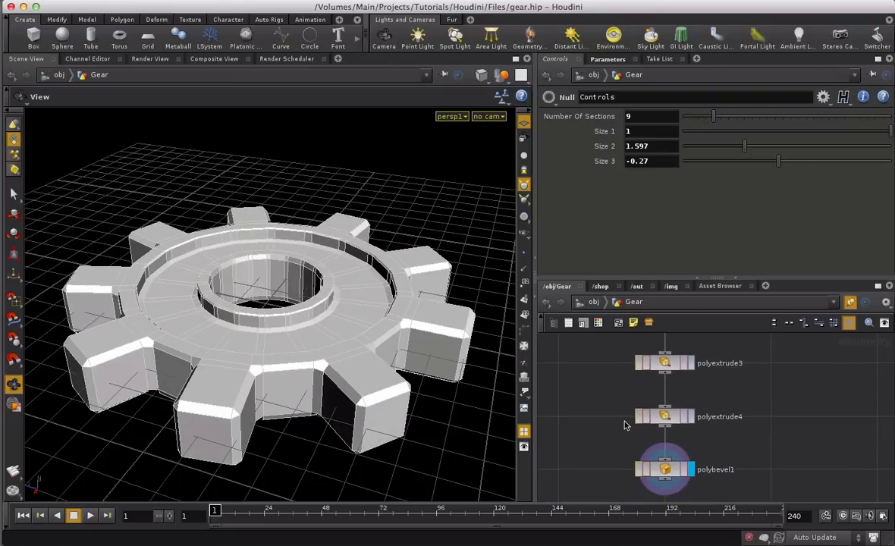
left_click_drag(341, 256, 332, 292)
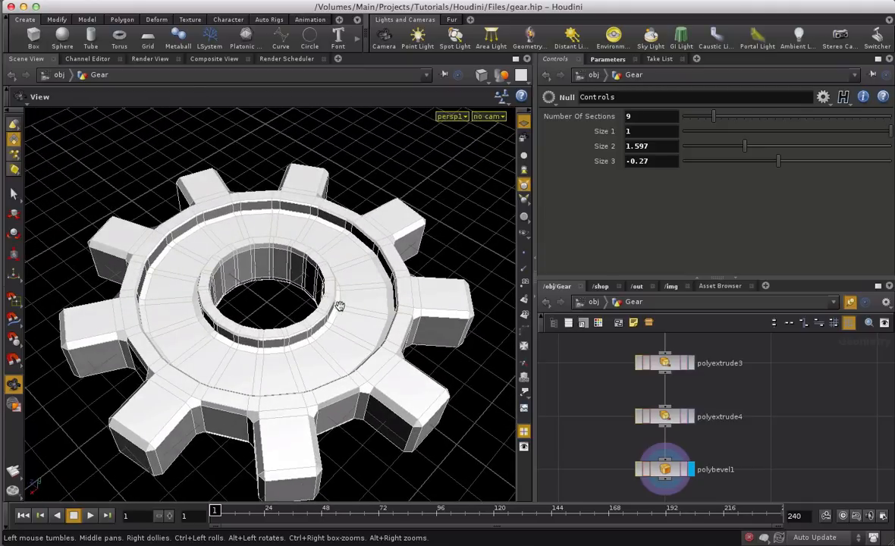
mouse_move(366, 324)
left_mouse_down()
mouse_move(365, 354)
mouse_move(154, 333)
mouse_move(95, 351)
mouse_move(136, 352)
mouse_move(230, 319)
mouse_move(351, 336)
mouse_move(350, 369)
mouse_move(274, 326)
mouse_move(239, 321)
mouse_move(361, 335)
left_mouse_up()
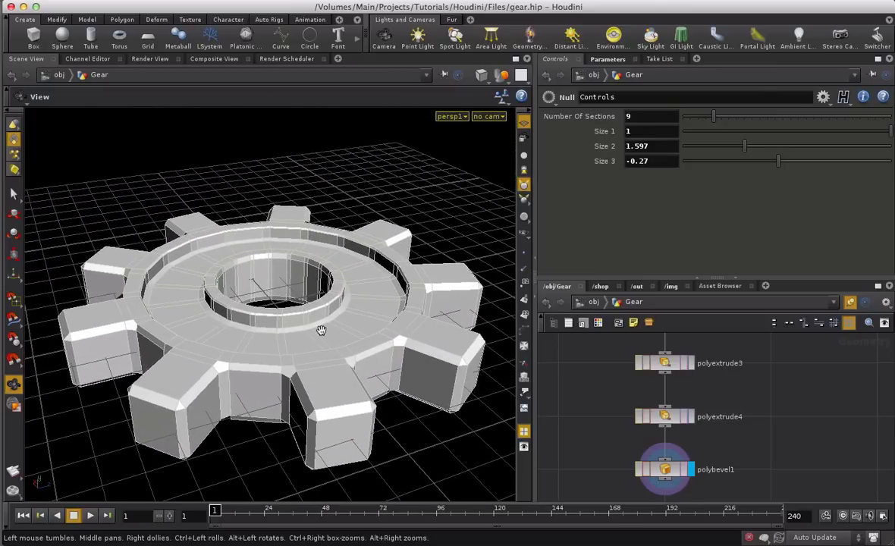